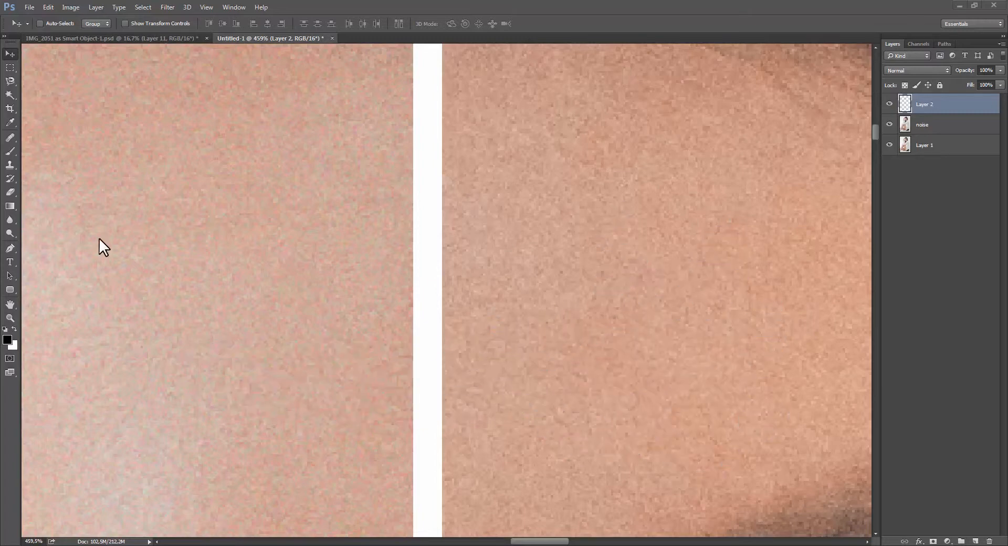
Examine the noise in both halves of the portrait at 100% and in a close-up of the forehead.
{"action": "key", "text": "ctrl+1"}
{"action": "left_click_drag", "start_coordinate": [470, 310], "coordinate": [493, 156]}
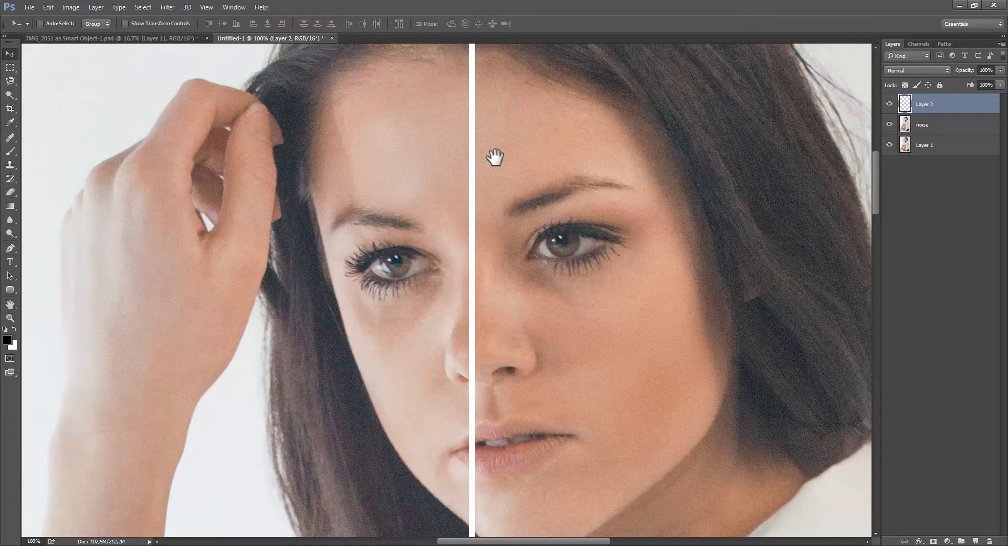
{"action": "left_click_drag", "start_coordinate": [507, 184], "coordinate": [470, 270]}
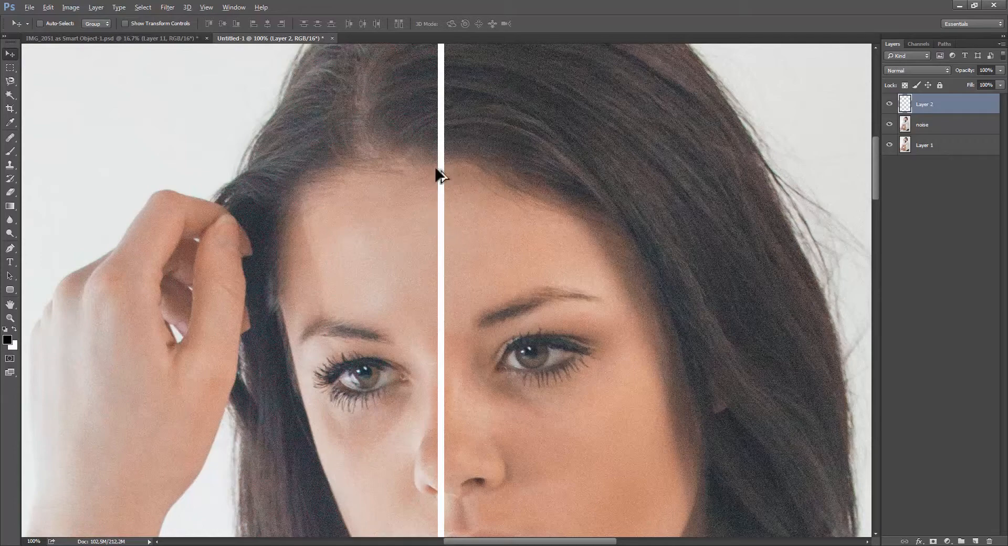
{"action": "scroll", "coordinate": [433, 195], "scroll_direction": "up", "scroll_amount": 3}
{"action": "scroll", "coordinate": [441, 277], "scroll_direction": "up", "scroll_amount": 10}
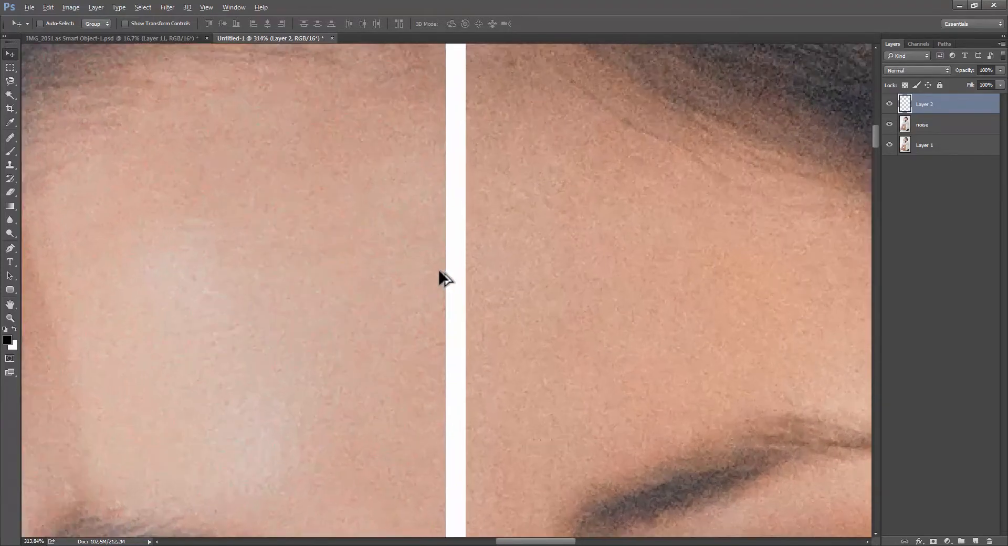
{"action": "scroll", "coordinate": [467, 257], "scroll_direction": "up", "scroll_amount": 3}
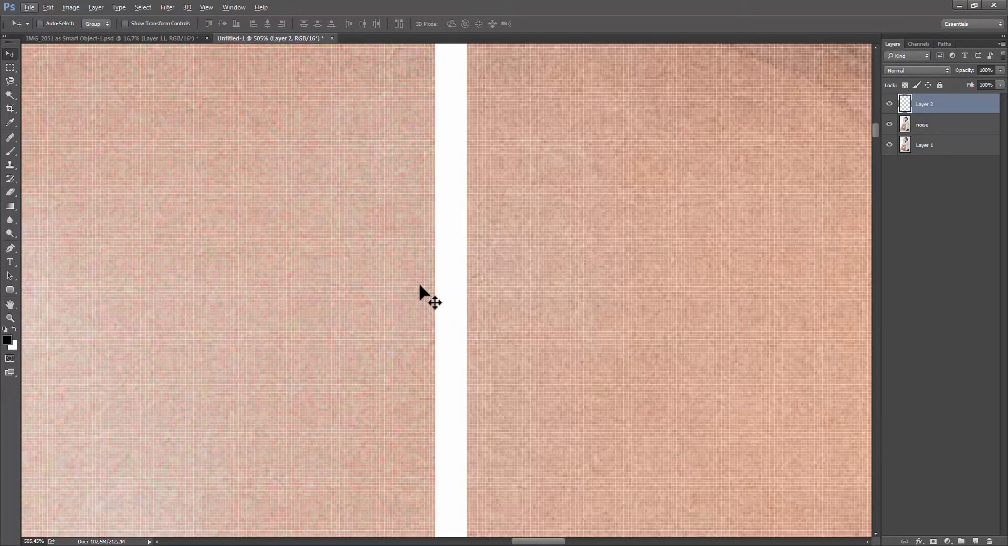
{"action": "key", "text": "ctrl+h"}
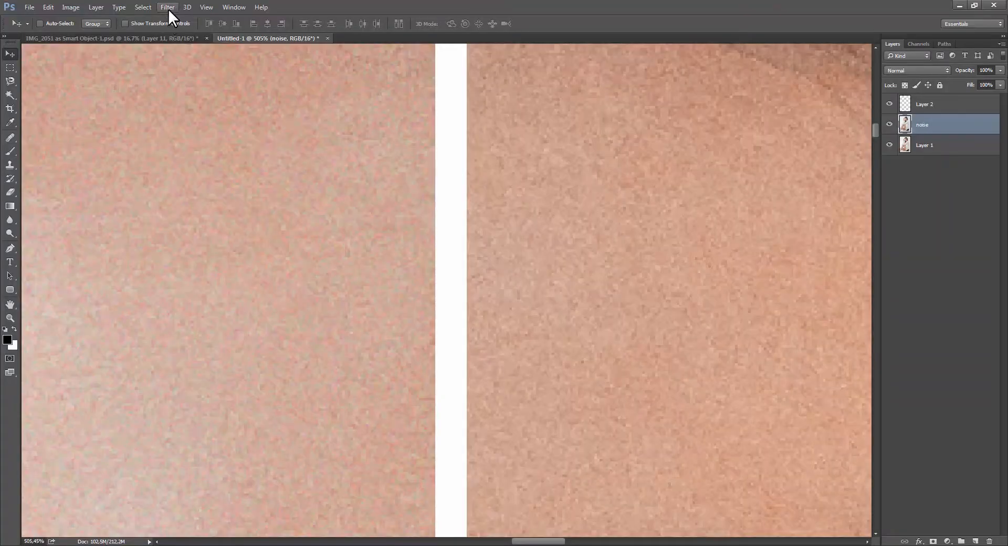
{"action": "left_click", "coordinate": [168, 9]}
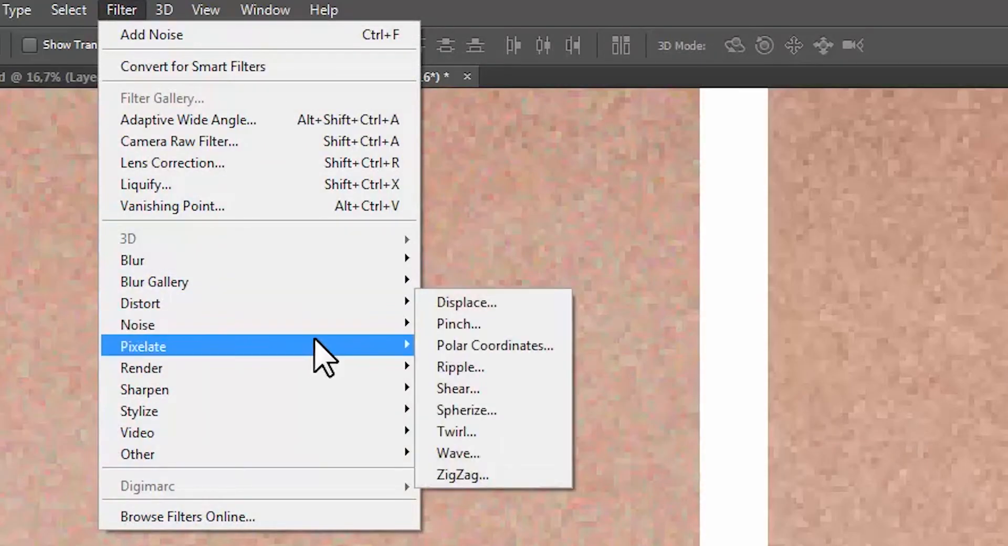
{"action": "mouse_move", "coordinate": [382, 326]}
{"action": "left_click", "coordinate": [475, 408]}
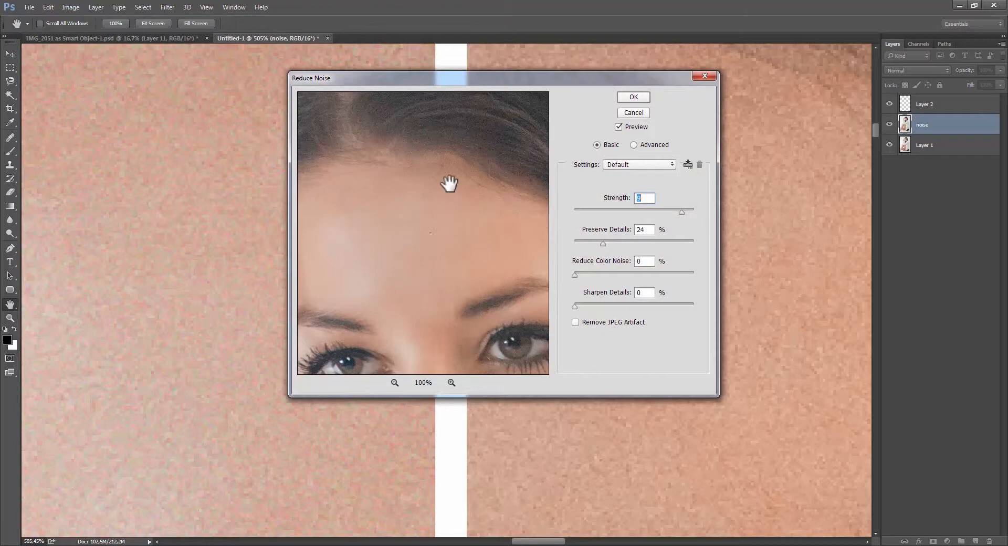
{"action": "left_click_drag", "start_coordinate": [414, 299], "coordinate": [434, 247]}
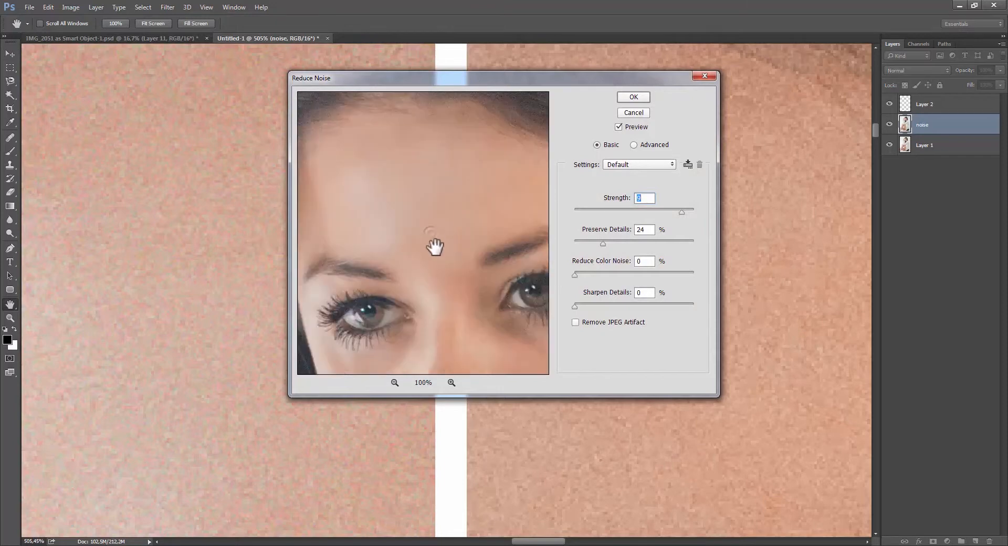
{"action": "left_click_drag", "start_coordinate": [621, 210], "coordinate": [569, 216]}
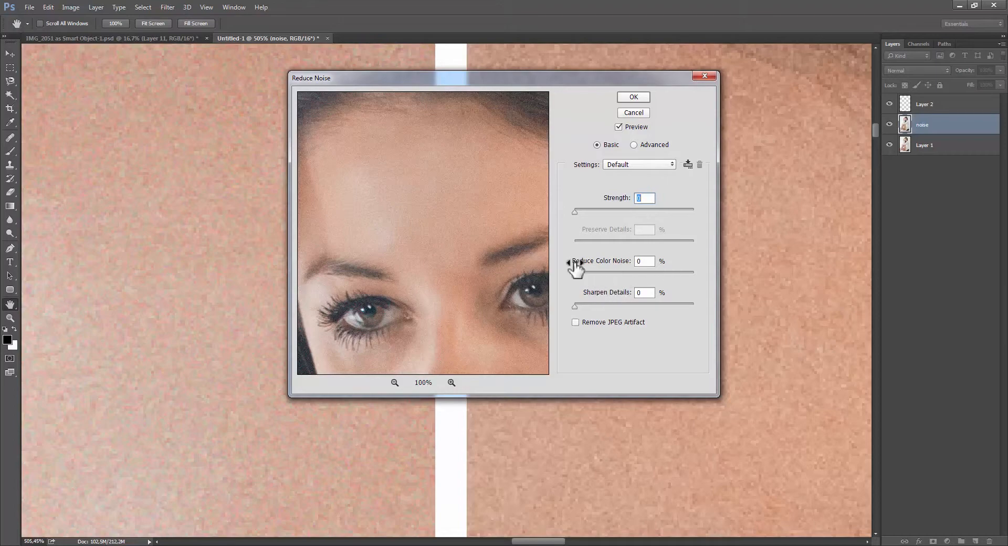
{"action": "left_click_drag", "start_coordinate": [466, 238], "coordinate": [481, 271]}
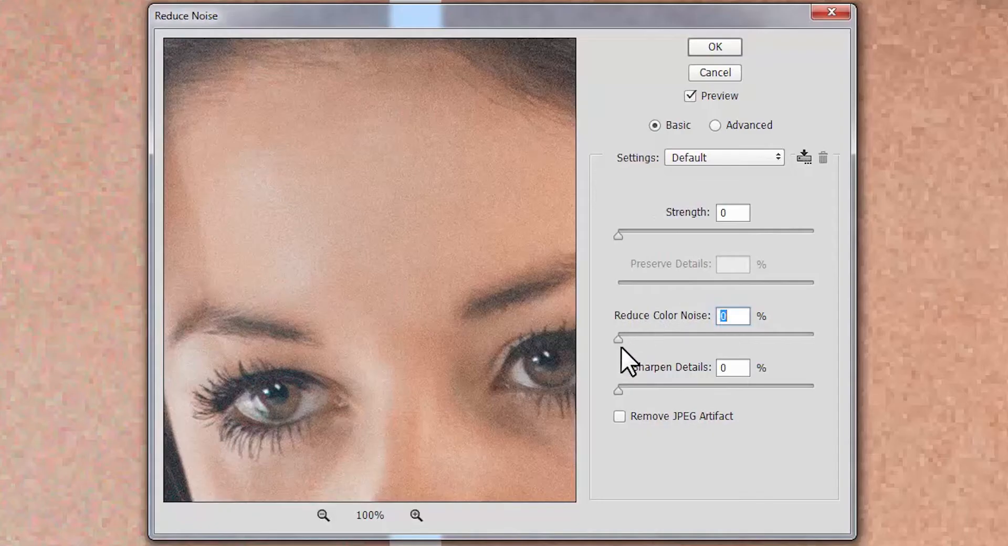
{"action": "left_click", "coordinate": [770, 335]}
{"action": "left_click", "coordinate": [691, 228]}
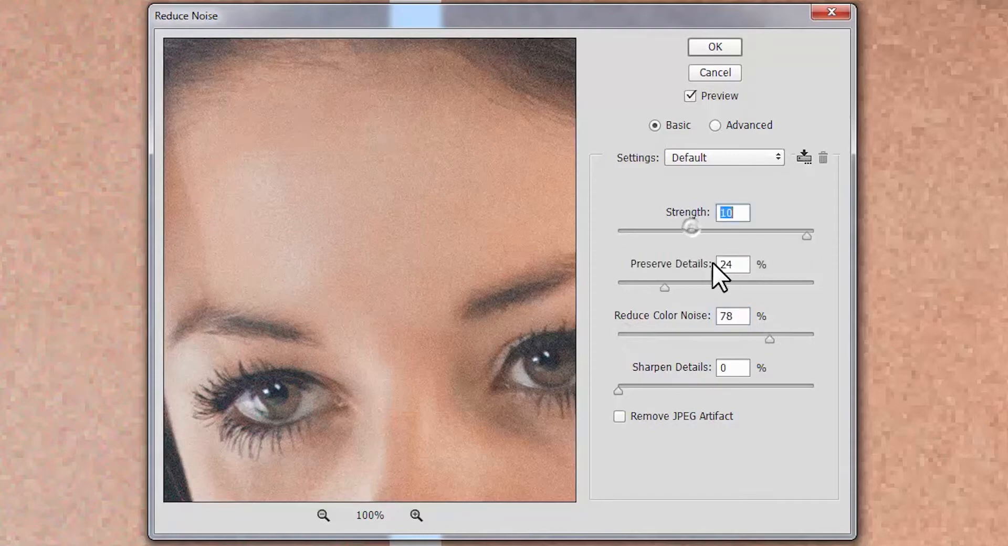
{"action": "left_click", "coordinate": [813, 335]}
{"action": "left_click", "coordinate": [715, 73]}
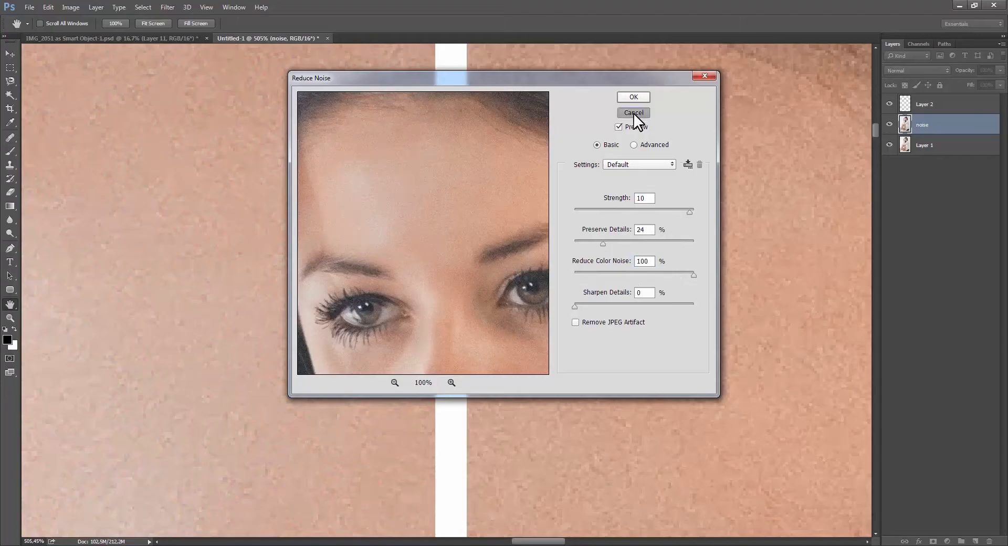
Duplicate the noise layer and open the Reduce Noise filter on the copy with Strength set to 0.
{"action": "key", "text": "ctrl+j"}
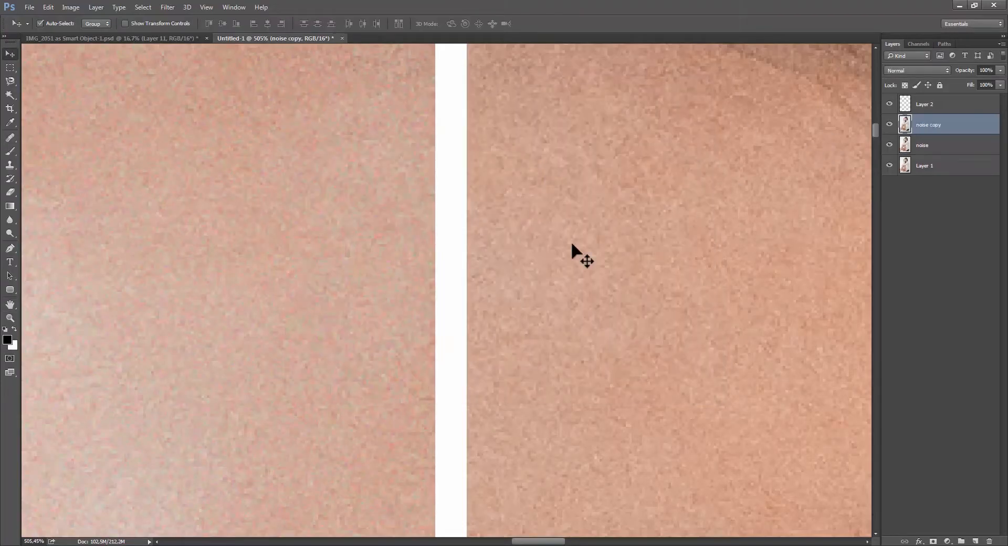
{"action": "left_click", "coordinate": [174, 8]}
{"action": "mouse_move", "coordinate": [255, 143]}
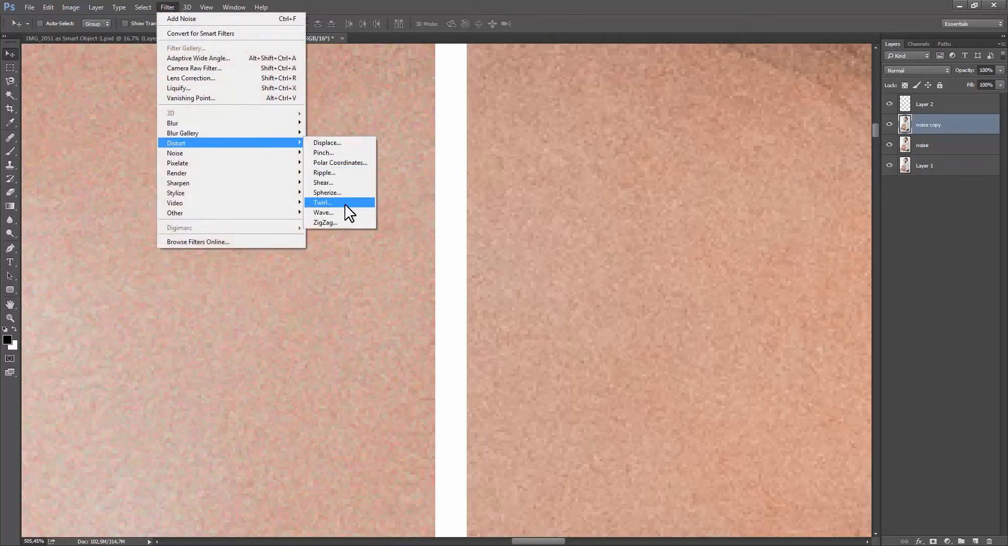
{"action": "left_click", "coordinate": [330, 193]}
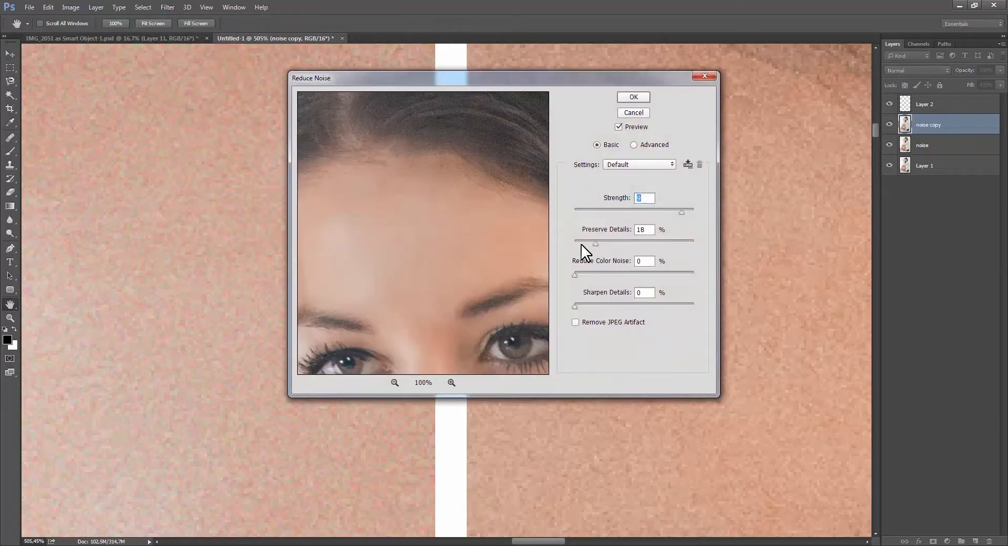
{"action": "left_click_drag", "start_coordinate": [591, 208], "coordinate": [552, 213]}
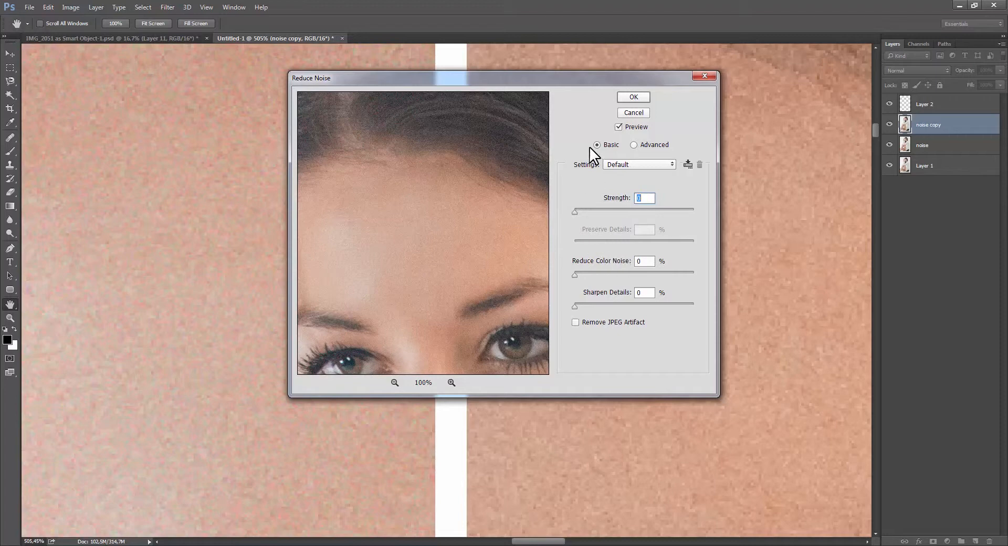
Set Reduce Color Noise to 86%, check the skin in the preview at 400%, and apply the filter.
{"action": "left_click_drag", "start_coordinate": [583, 275], "coordinate": [609, 274]}
{"action": "left_click_drag", "start_coordinate": [381, 266], "coordinate": [431, 231]}
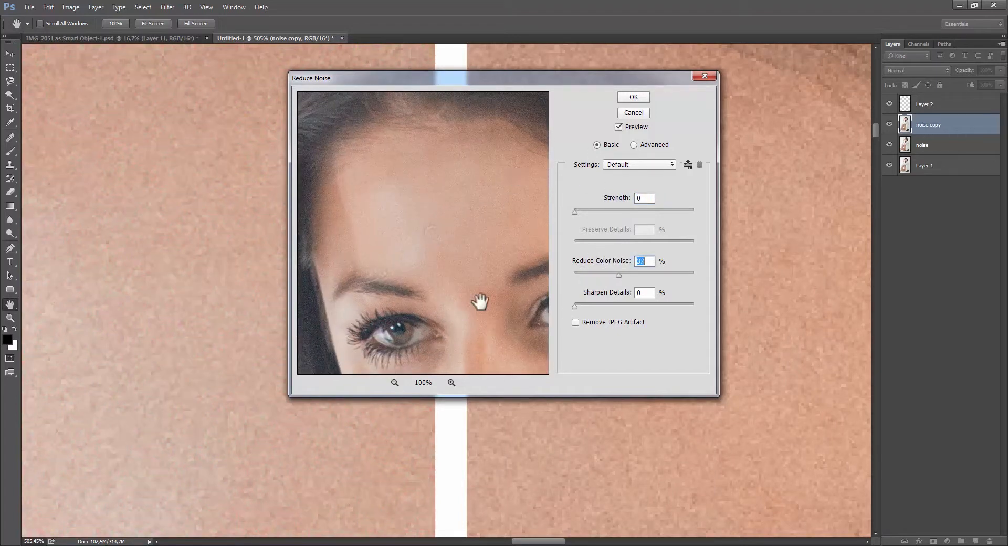
{"action": "left_click", "coordinate": [450, 382]}
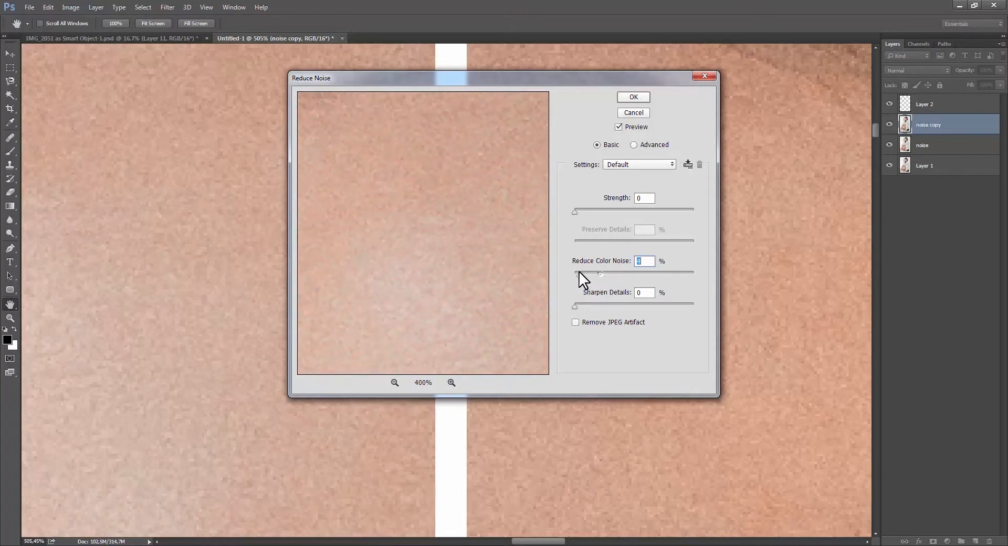
{"action": "left_click_drag", "start_coordinate": [579, 271], "coordinate": [676, 270]}
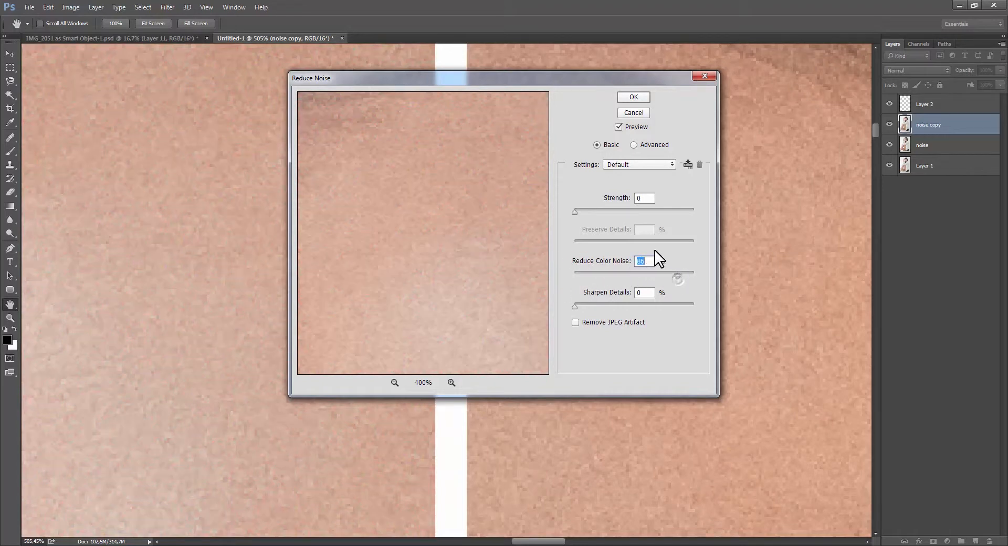
{"action": "left_click_drag", "start_coordinate": [462, 247], "coordinate": [443, 262]}
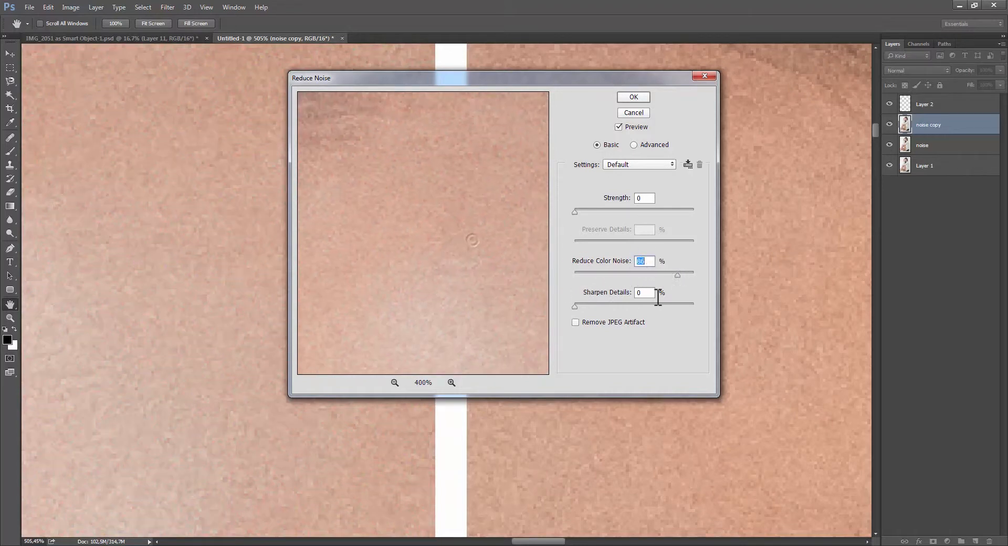
{"action": "left_click", "coordinate": [628, 98]}
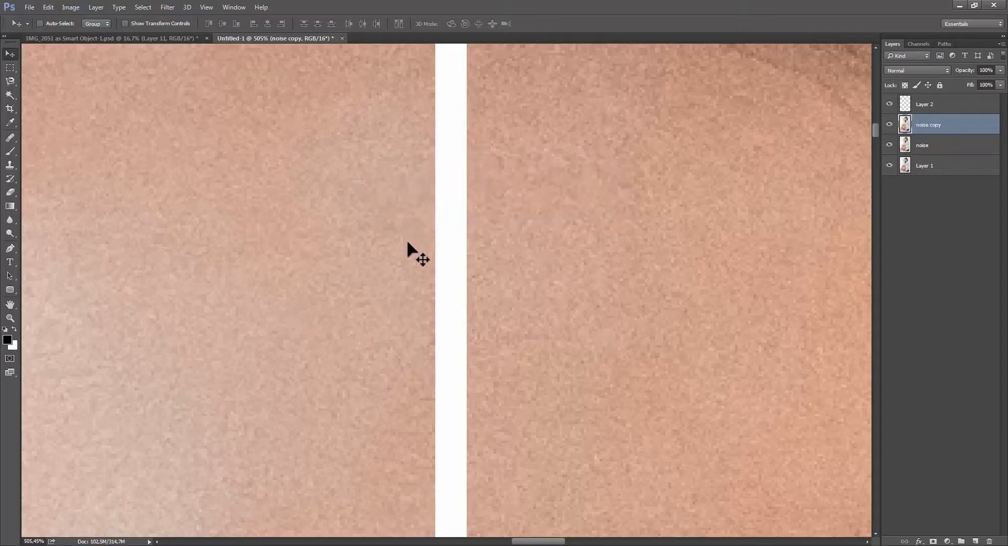
Open Reduce Noise again on the noise copy layer and set Reduce Color Noise to 0%.
{"action": "left_click", "coordinate": [166, 8]}
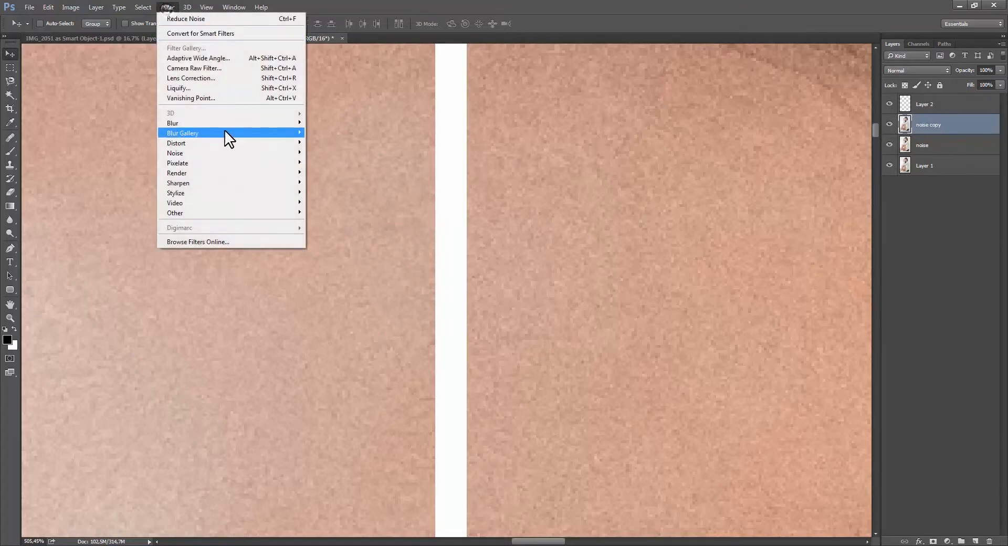
{"action": "mouse_move", "coordinate": [244, 148]}
{"action": "left_click", "coordinate": [345, 194]}
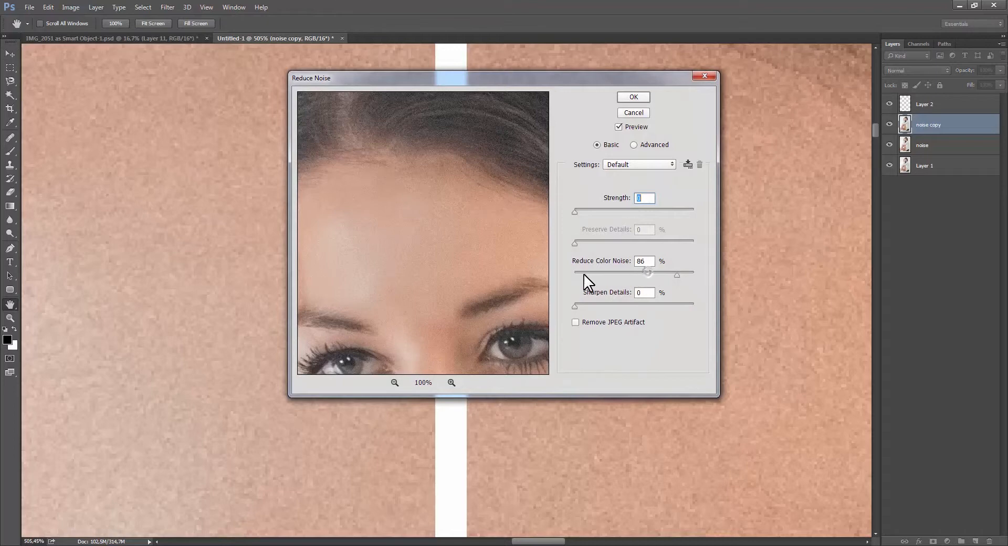
{"action": "left_click_drag", "start_coordinate": [584, 274], "coordinate": [580, 271]}
{"action": "left_click_drag", "start_coordinate": [478, 296], "coordinate": [502, 231]}
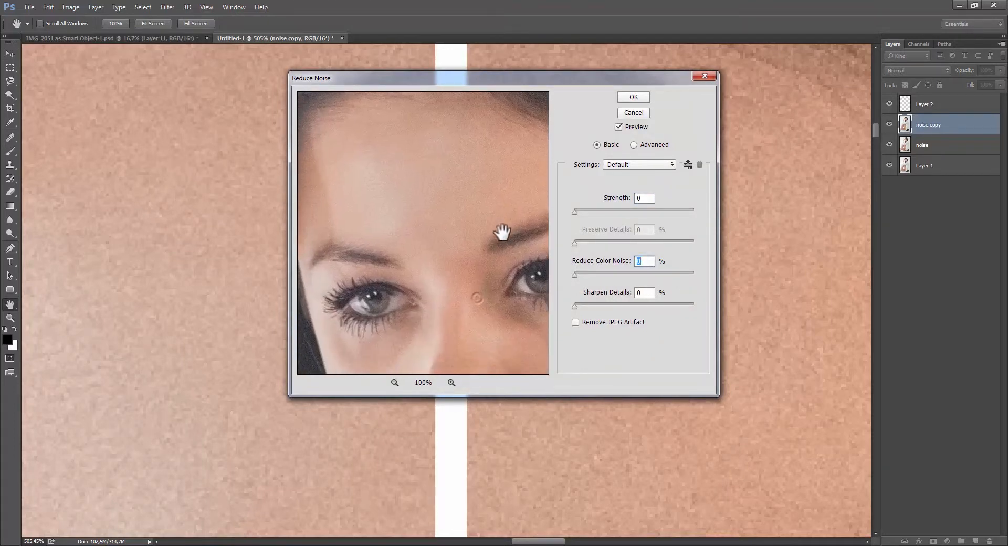
{"action": "left_click_drag", "start_coordinate": [476, 294], "coordinate": [441, 266]}
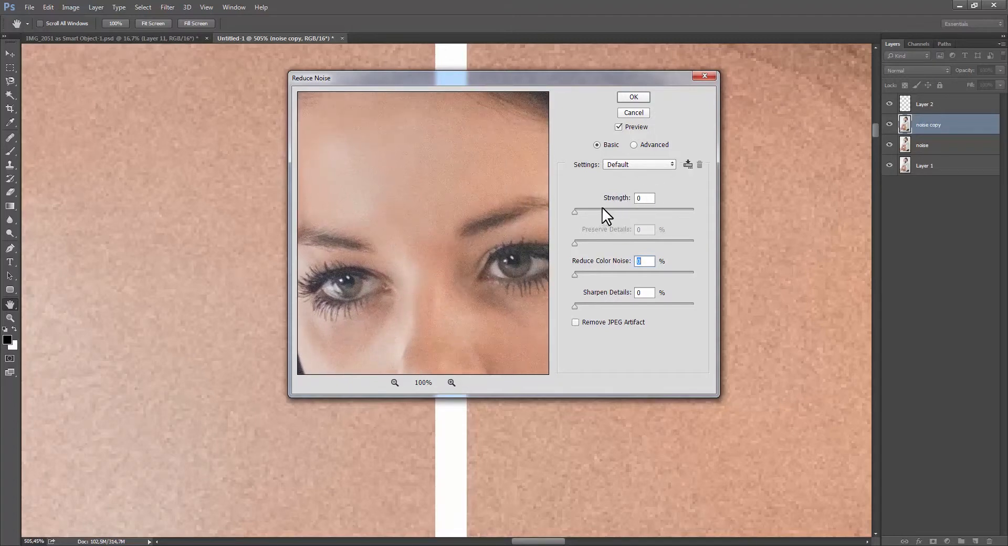
Try Reduce Noise Strength values of 4, 7 and 10, inspecting the eyes, nose and skin in the preview.
{"action": "left_click_drag", "start_coordinate": [602, 209], "coordinate": [619, 209]}
{"action": "left_click_drag", "start_coordinate": [464, 265], "coordinate": [420, 283]}
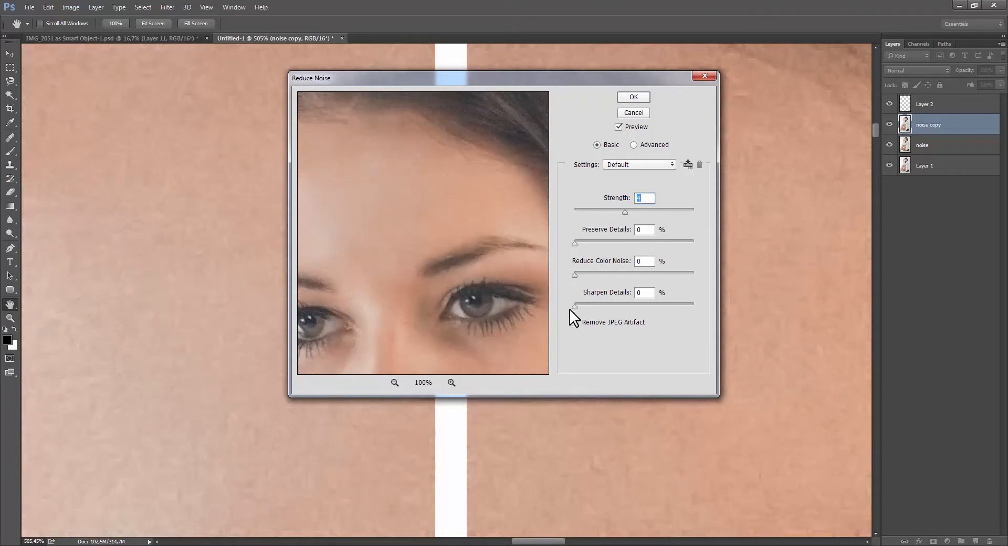
{"action": "left_click_drag", "start_coordinate": [445, 259], "coordinate": [482, 274]}
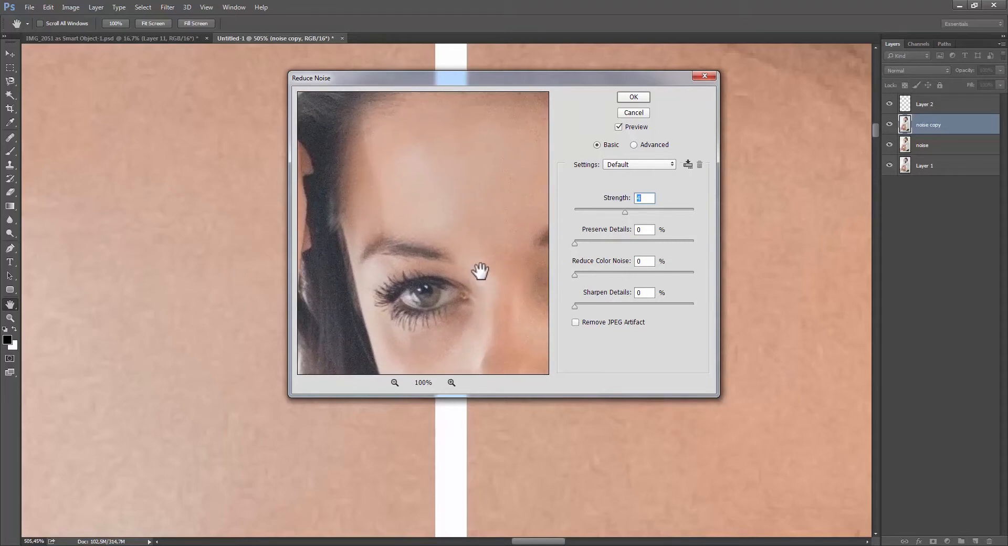
{"action": "left_click_drag", "start_coordinate": [479, 271], "coordinate": [393, 227]}
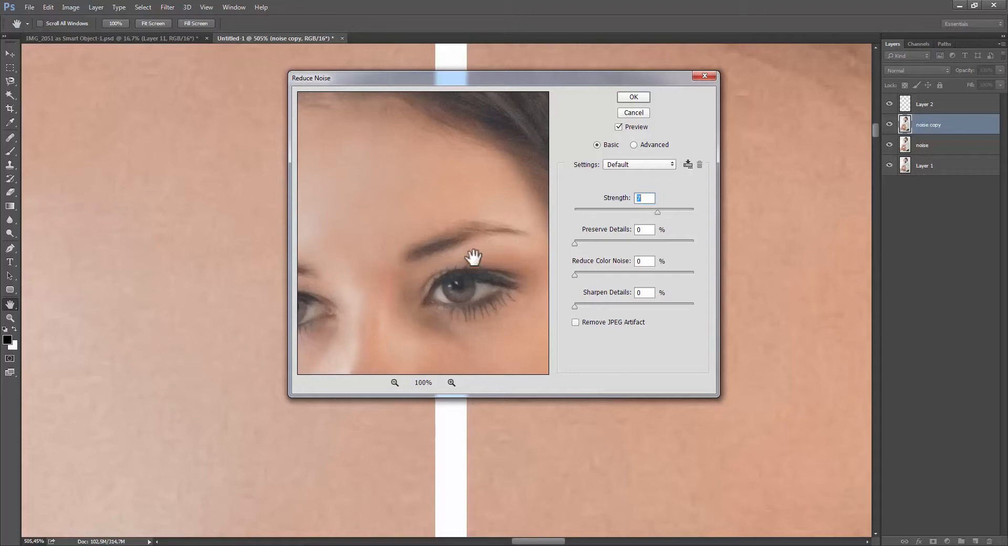
{"action": "left_click_drag", "start_coordinate": [474, 257], "coordinate": [441, 148]}
{"action": "left_click_drag", "start_coordinate": [436, 317], "coordinate": [449, 342]}
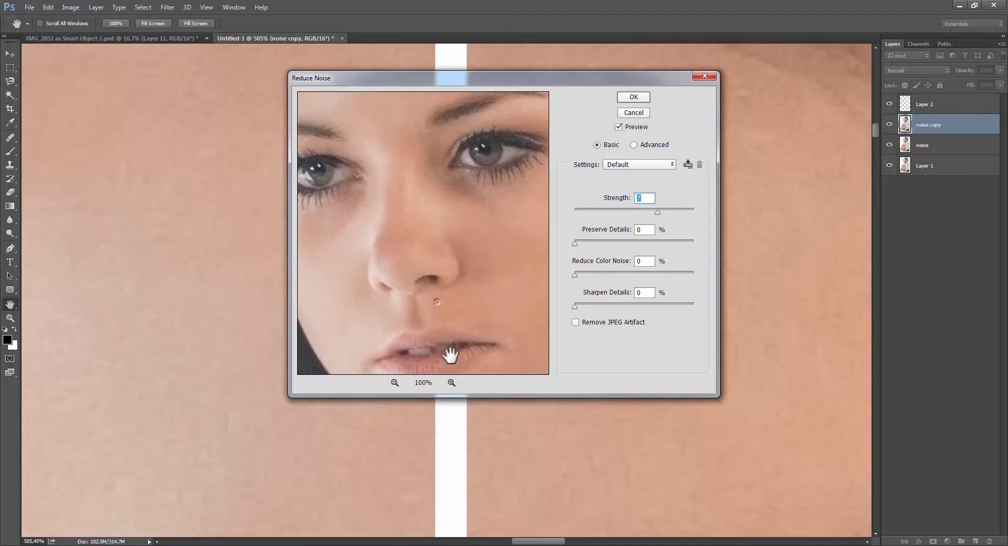
{"action": "left_click_drag", "start_coordinate": [479, 277], "coordinate": [518, 304]}
{"action": "left_click_drag", "start_coordinate": [457, 123], "coordinate": [458, 269]}
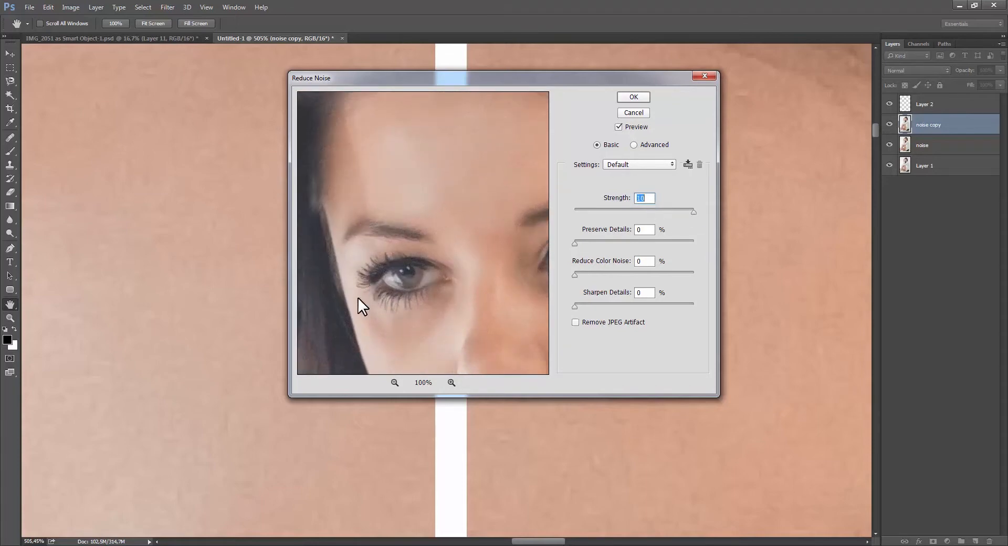
{"action": "left_click_drag", "start_coordinate": [383, 273], "coordinate": [356, 254]}
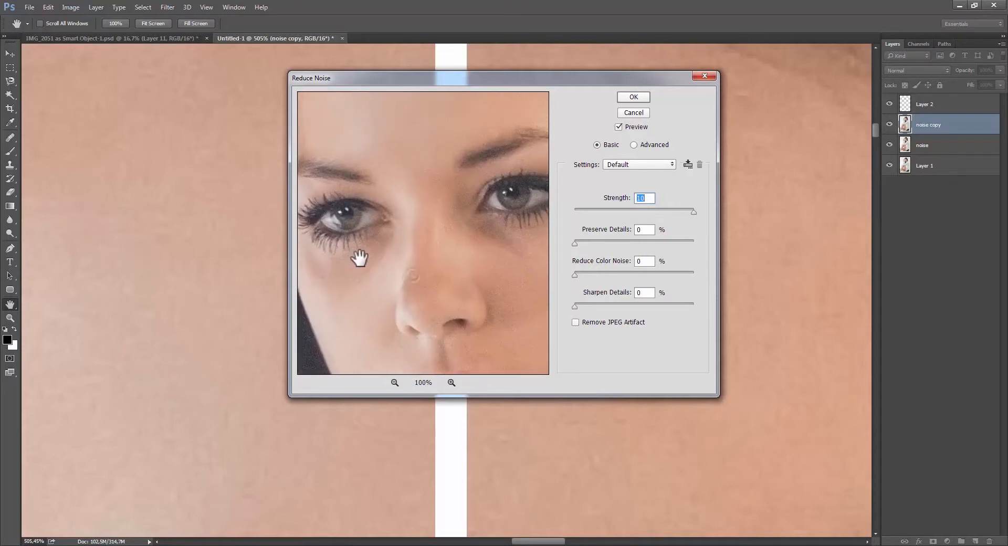
{"action": "left_click_drag", "start_coordinate": [464, 277], "coordinate": [445, 337]}
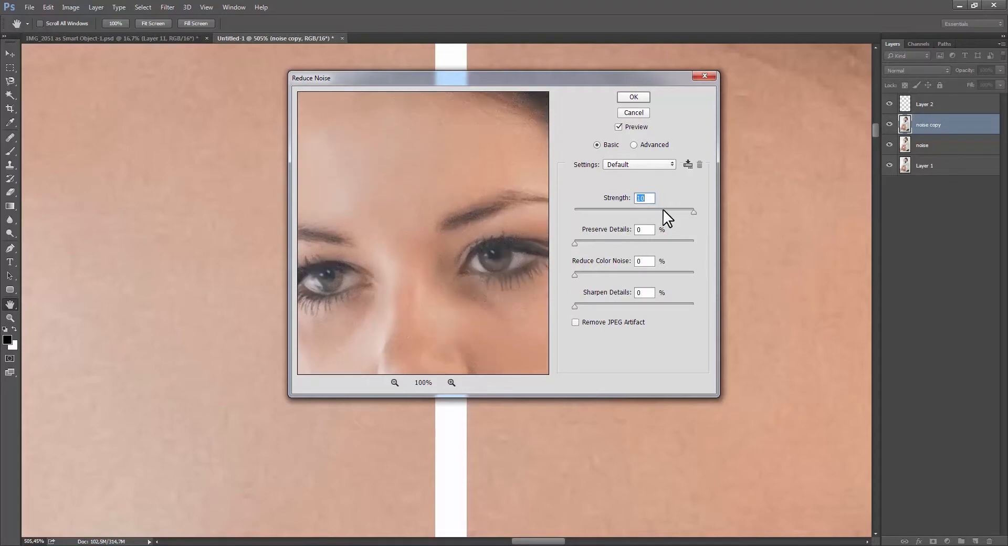
Set the Reduce Noise Strength to 8 and apply the filter to the noise copy layer.
{"action": "left_click_drag", "start_coordinate": [651, 211], "coordinate": [651, 212]}
{"action": "left_click_drag", "start_coordinate": [427, 286], "coordinate": [442, 308]}
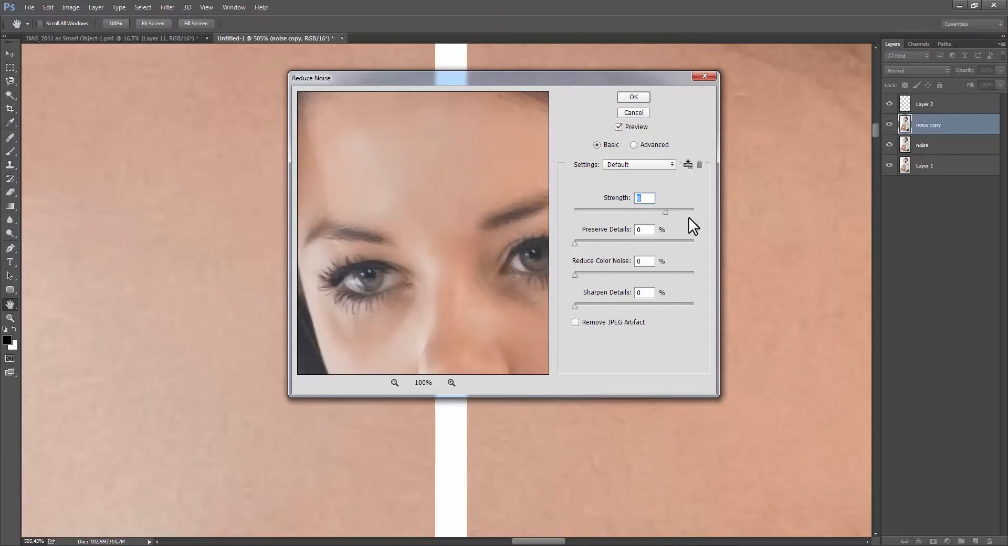
{"action": "left_click", "coordinate": [633, 97]}
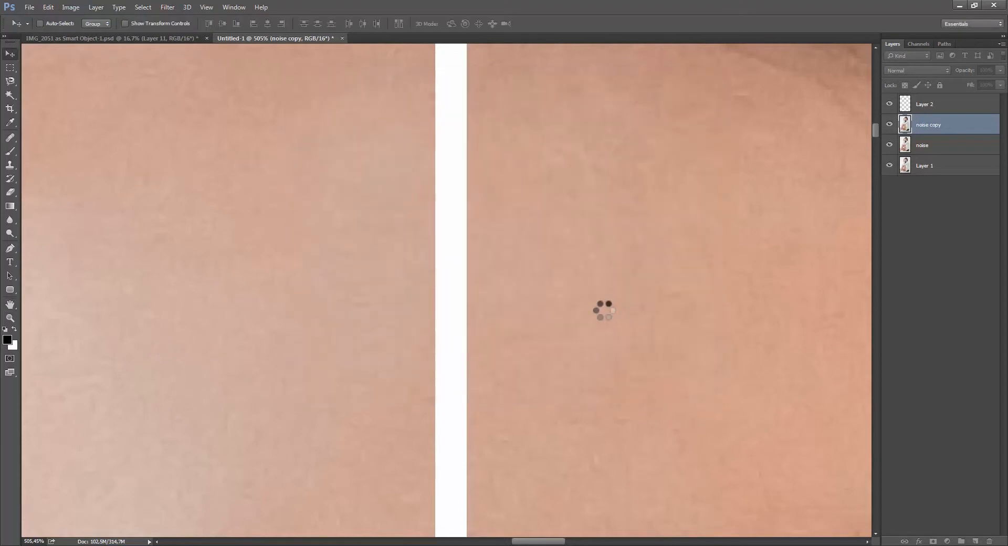
{"action": "scroll", "coordinate": [597, 313], "scroll_direction": "down", "scroll_amount": 8}
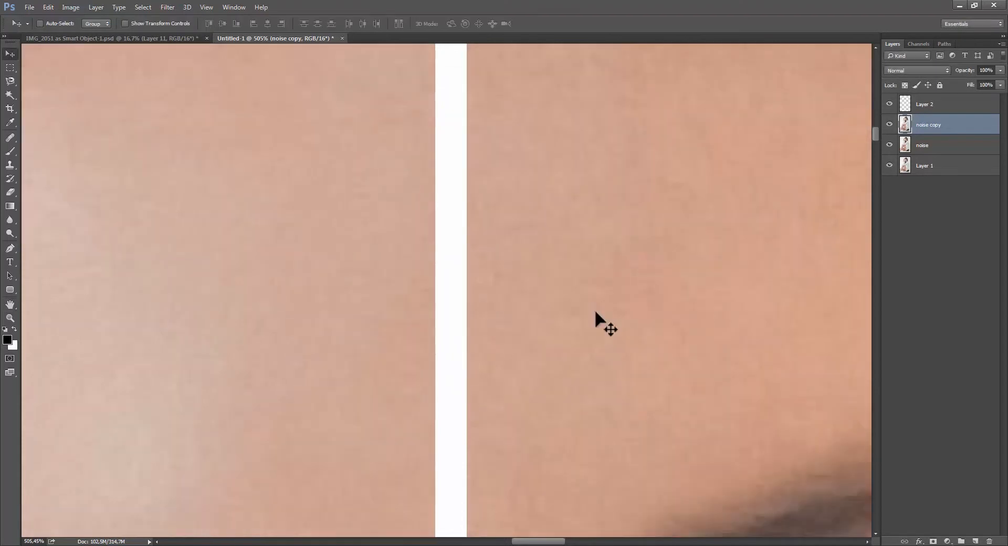
Add a layer mask to the noise copy layer and paint black at 29% opacity over both eyes and eyebrows.
{"action": "key", "text": "ctrl+1"}
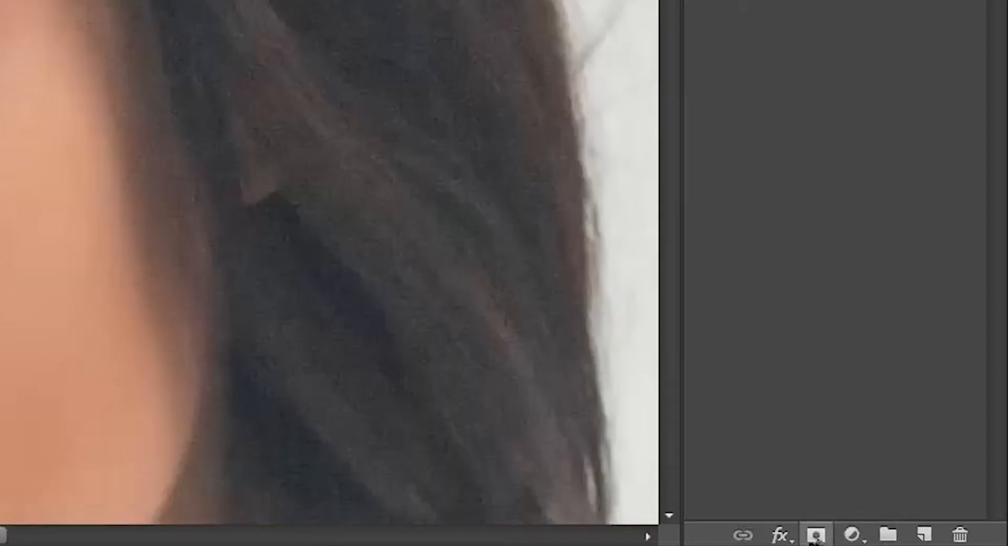
{"action": "left_click", "coordinate": [933, 541]}
{"action": "key", "text": "b"}
{"action": "key", "text": "x"}
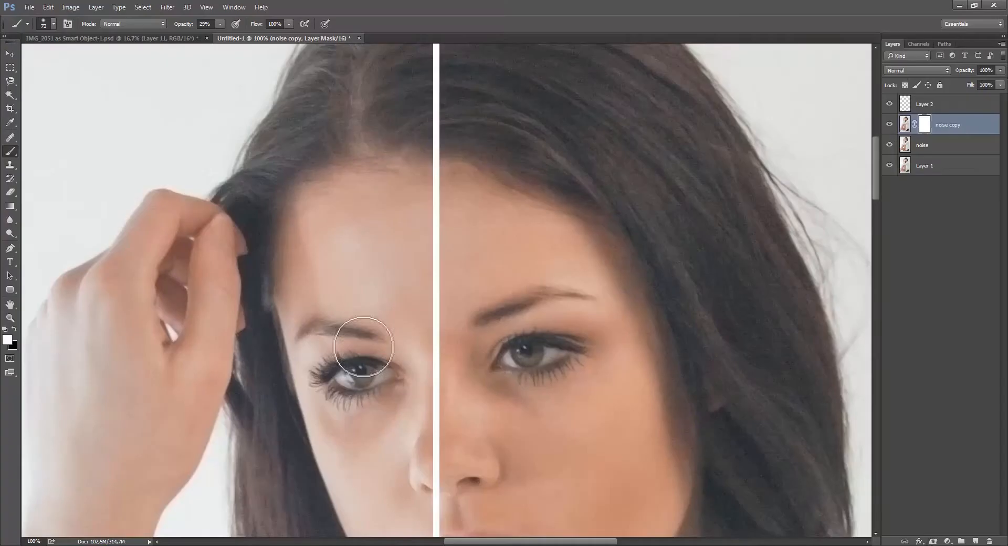
{"action": "key", "text": "x"}
{"action": "scroll", "coordinate": [391, 415], "scroll_direction": "up", "scroll_amount": 3}
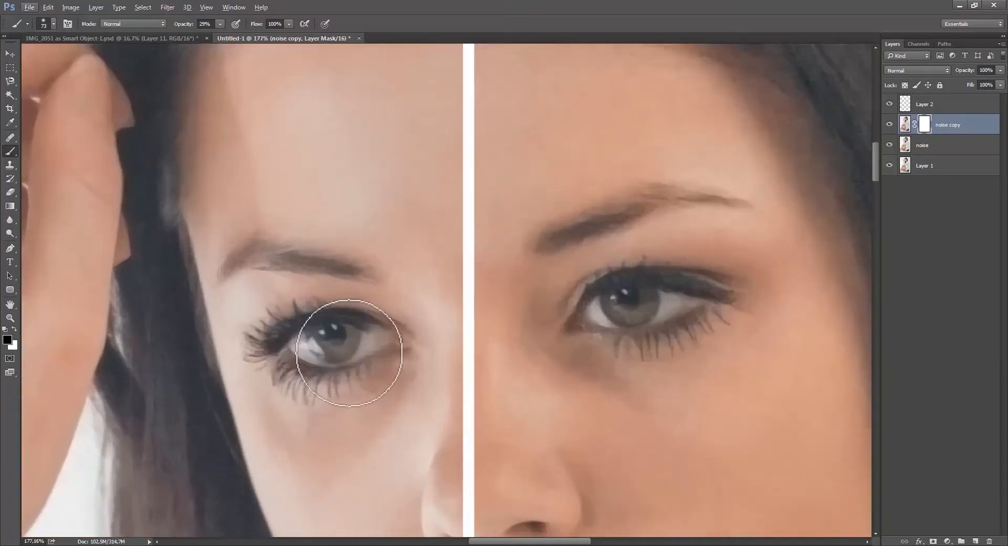
{"action": "mouse_move", "coordinate": [261, 345]}
{"action": "left_mouse_down"}
{"action": "mouse_move", "coordinate": [339, 349]}
{"action": "mouse_move", "coordinate": [315, 337]}
{"action": "left_mouse_up"}
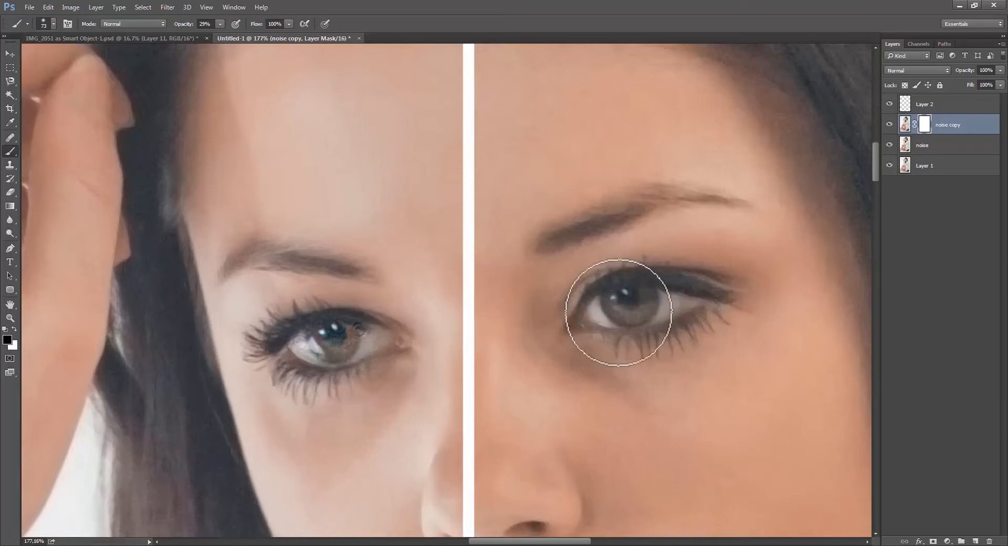
{"action": "mouse_move", "coordinate": [652, 307]}
{"action": "left_mouse_down"}
{"action": "mouse_move", "coordinate": [635, 299]}
{"action": "mouse_move", "coordinate": [670, 294]}
{"action": "left_mouse_up"}
{"action": "mouse_move", "coordinate": [603, 235]}
{"action": "left_mouse_down"}
{"action": "mouse_move", "coordinate": [584, 237]}
{"action": "mouse_move", "coordinate": [630, 224]}
{"action": "left_mouse_up"}
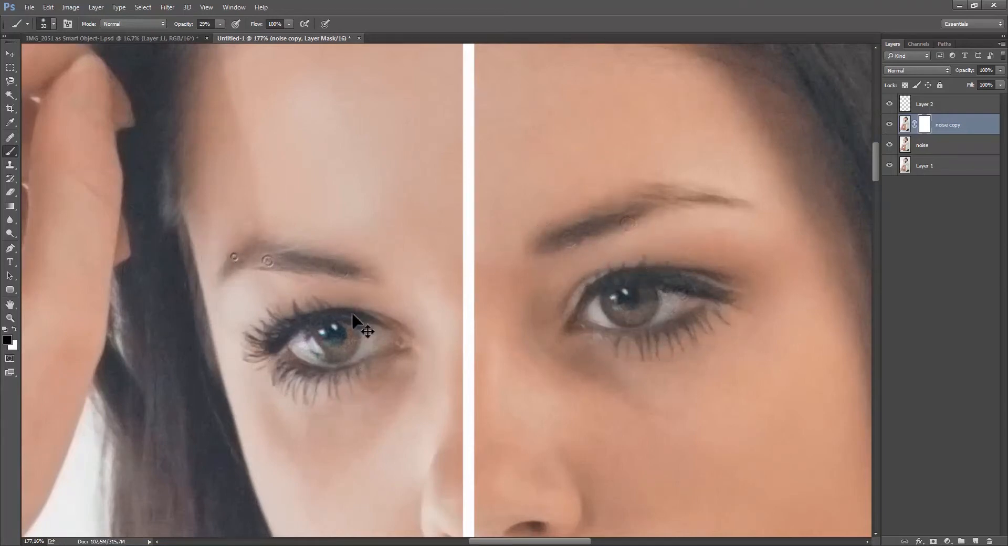
Delete the layer mask from the noise copy layer.
{"action": "scroll", "coordinate": [419, 399], "scroll_direction": "down", "scroll_amount": 3}
{"action": "scroll", "coordinate": [468, 374], "scroll_direction": "down", "scroll_amount": 3}
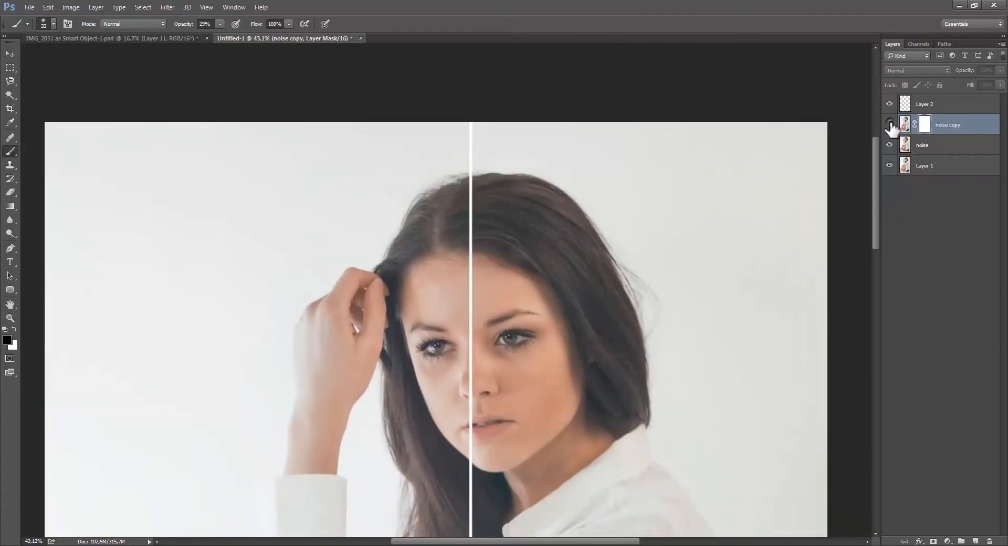
{"action": "right_click", "coordinate": [924, 126]}
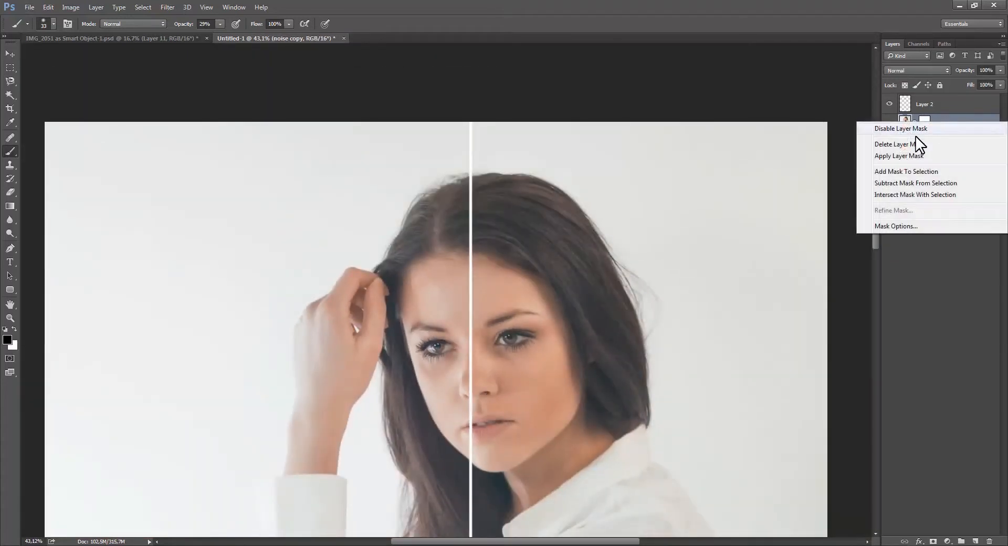
{"action": "left_click", "coordinate": [892, 143]}
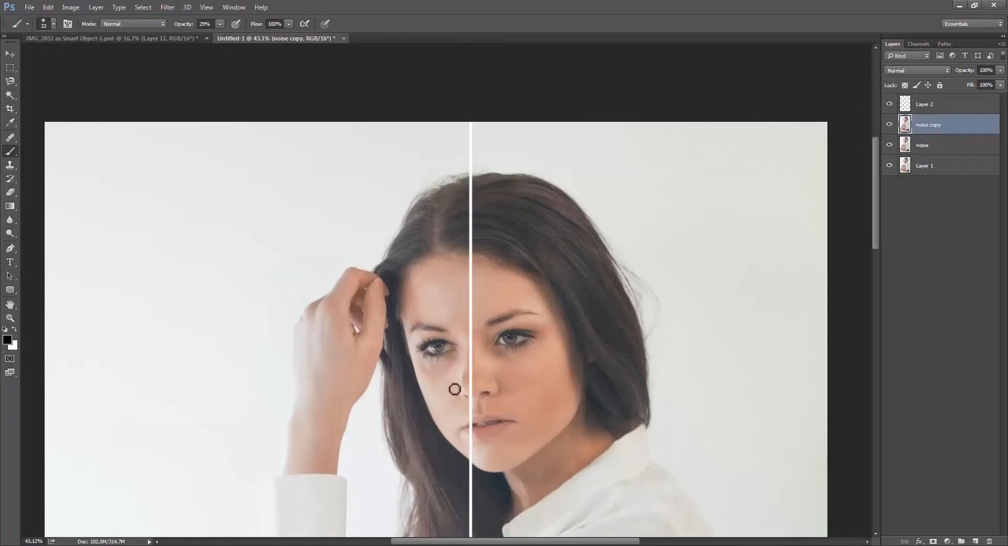
Compare the face and hair with the noise copy layer hidden and shown, both zoomed out and at 100%.
{"action": "key", "text": "ctrl+plus"}
{"action": "key", "text": "ctrl+plus"}
{"action": "key", "text": "ctrl+plus"}
{"action": "left_click_drag", "start_coordinate": [499, 400], "coordinate": [498, 279]}
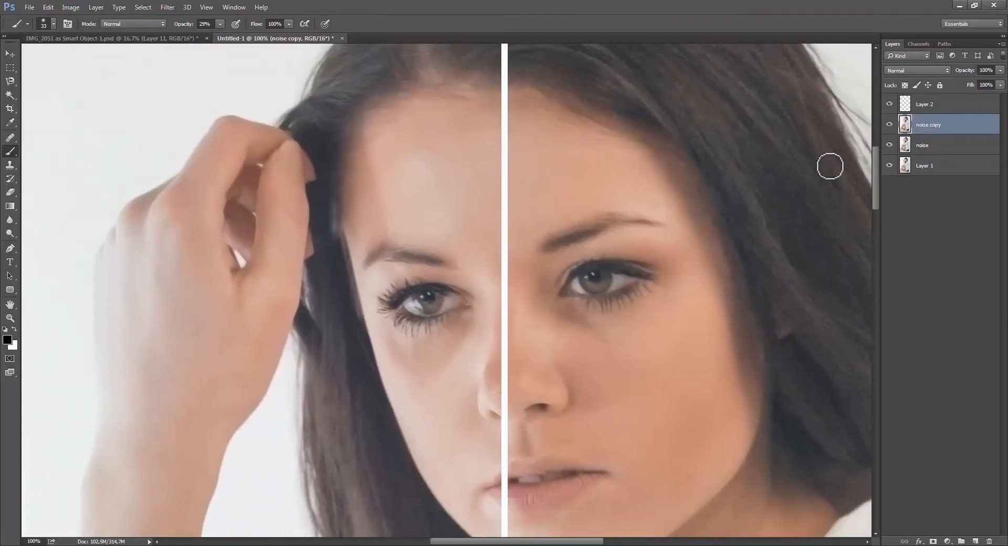
{"action": "left_click", "coordinate": [889, 125]}
{"action": "scroll", "coordinate": [661, 287], "scroll_direction": "down", "scroll_amount": 5}
{"action": "scroll", "coordinate": [697, 316], "scroll_direction": "up", "scroll_amount": 3}
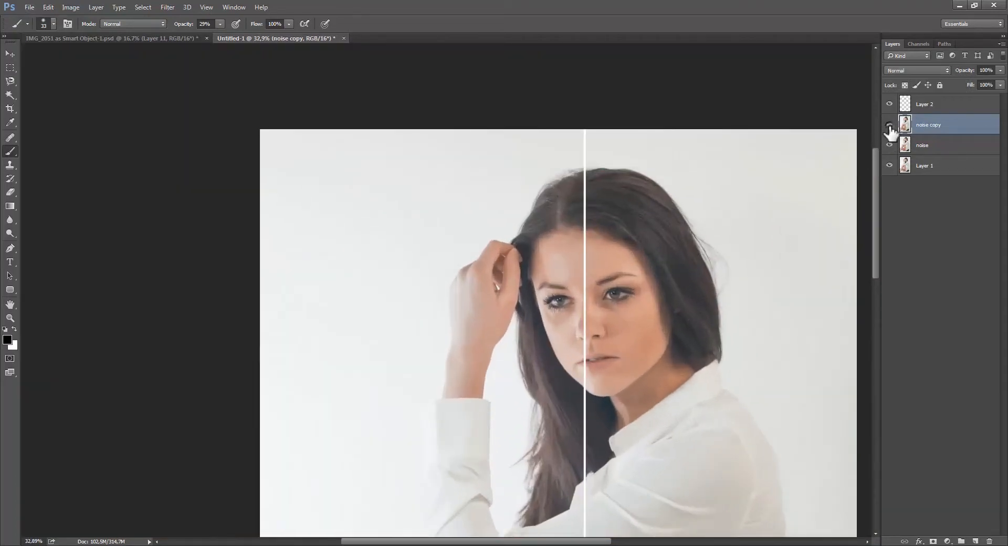
{"action": "key", "text": "ctrl+1"}
{"action": "left_click_drag", "start_coordinate": [706, 245], "coordinate": [463, 233]}
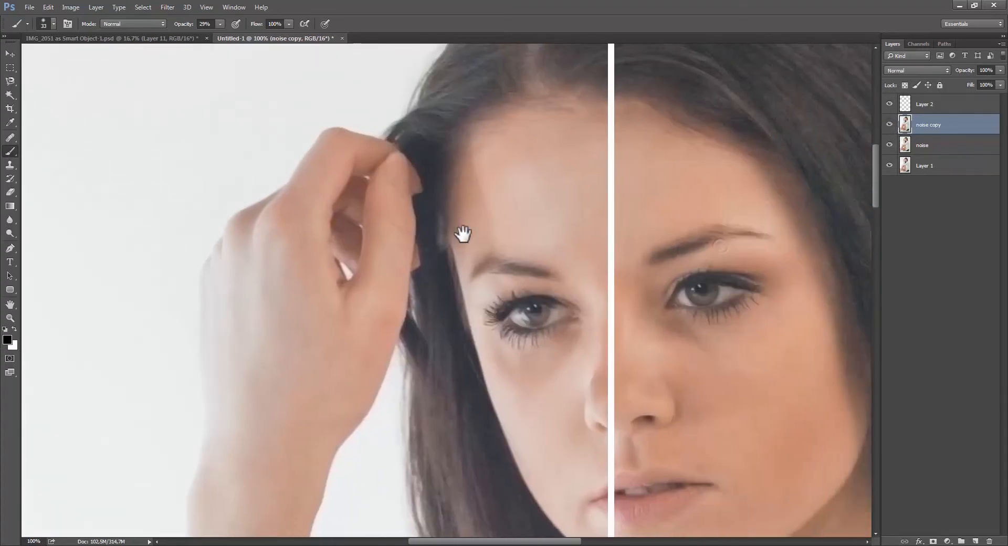
{"action": "left_click", "coordinate": [889, 124]}
{"action": "left_click", "coordinate": [889, 125]}
{"action": "left_click_drag", "start_coordinate": [735, 231], "coordinate": [655, 236]}
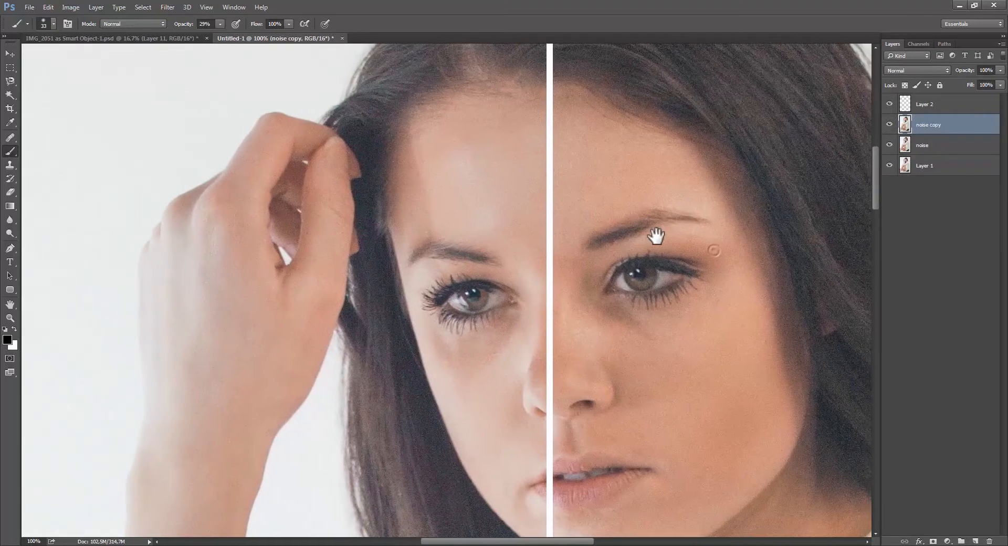
Open Reduce Noise on the noise copy layer and try Preserve Details at 21%, 16% and 0% with Strength 8 and 10.
{"action": "left_click", "coordinate": [167, 7]}
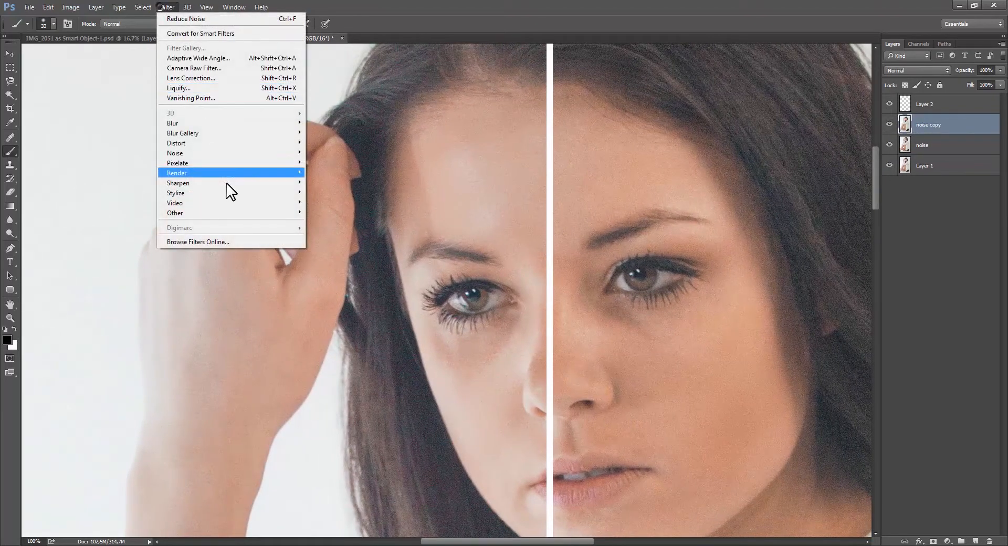
{"action": "mouse_move", "coordinate": [259, 153]}
{"action": "left_click", "coordinate": [335, 192]}
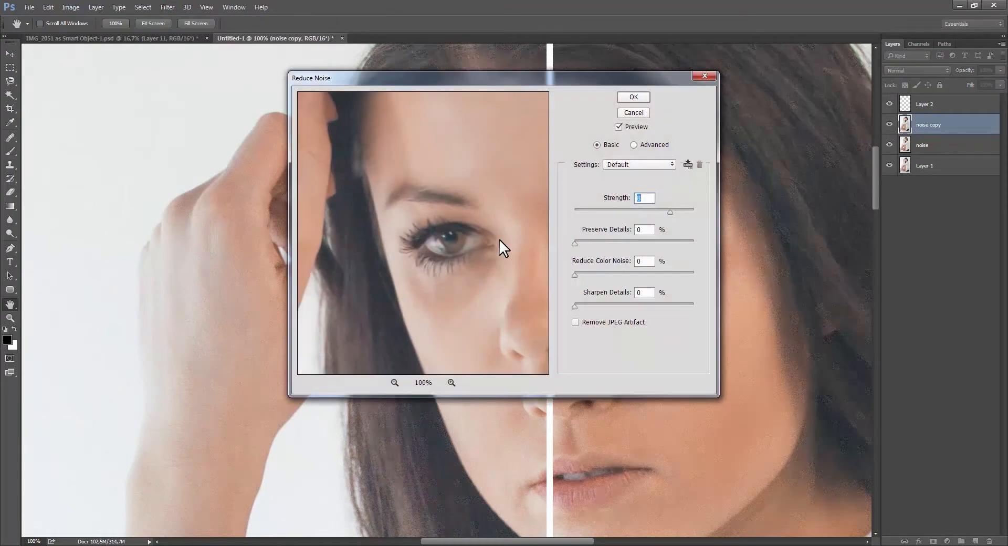
{"action": "left_click_drag", "start_coordinate": [436, 231], "coordinate": [462, 292]}
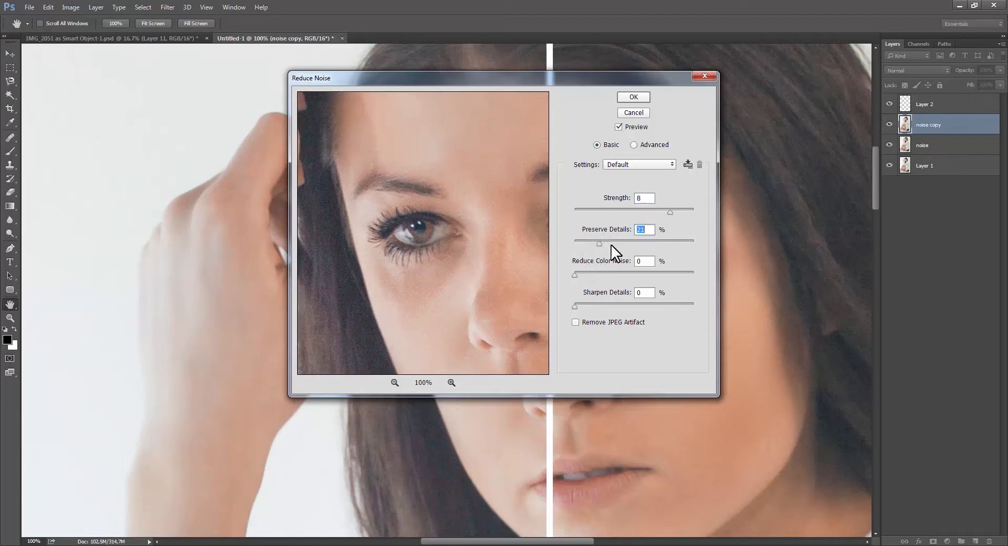
{"action": "left_click_drag", "start_coordinate": [431, 250], "coordinate": [450, 207]}
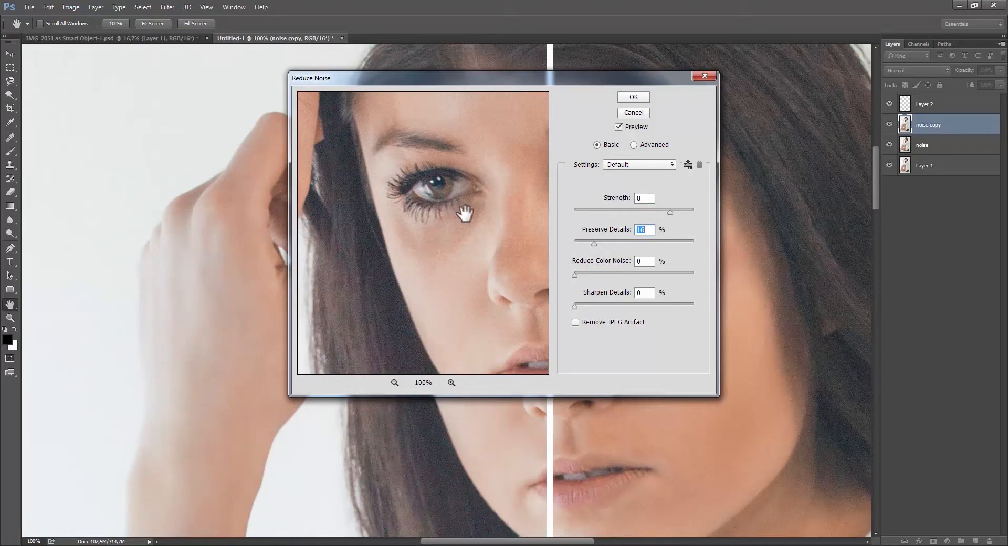
{"action": "left_click_drag", "start_coordinate": [474, 285], "coordinate": [419, 252]}
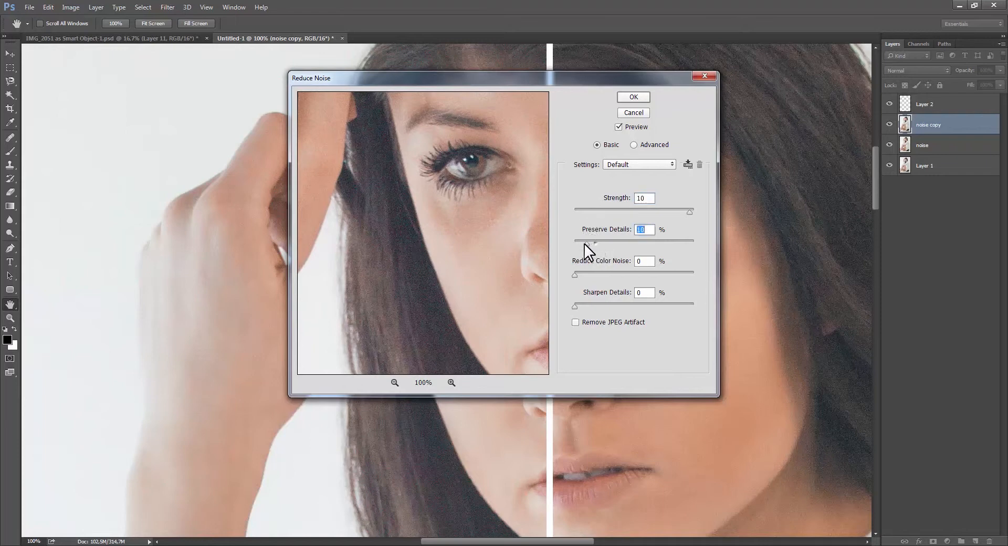
{"action": "left_click_drag", "start_coordinate": [453, 266], "coordinate": [445, 246]}
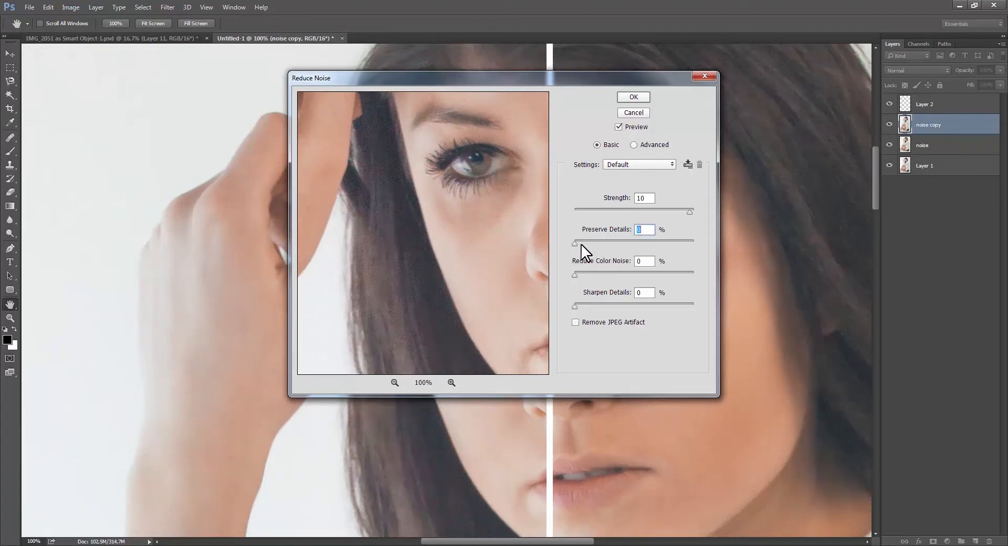
Set the Reduce Noise Strength to 9 and Preserve Details to 15%, and apply the filter.
{"action": "left_click_drag", "start_coordinate": [582, 245], "coordinate": [592, 244]}
{"action": "left_click_drag", "start_coordinate": [398, 301], "coordinate": [381, 362]}
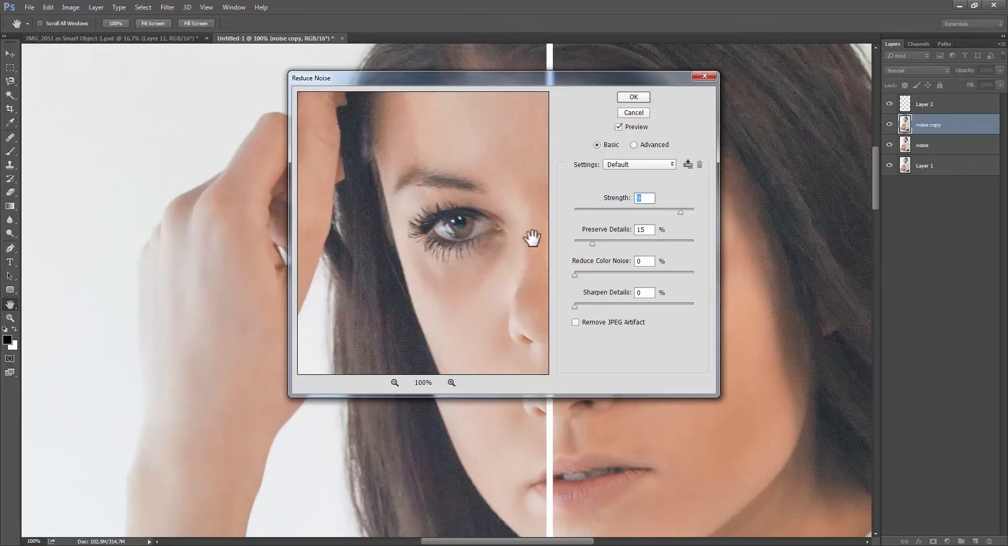
{"action": "left_click", "coordinate": [644, 95]}
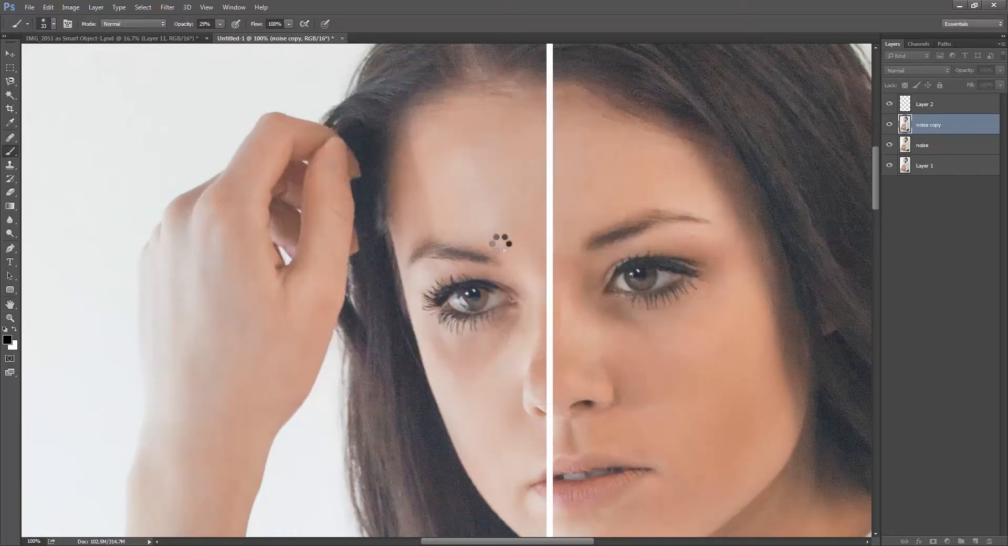
Hide Layer 2, which holds the white dividing line, and view the whole face.
{"action": "left_click", "coordinate": [889, 105]}
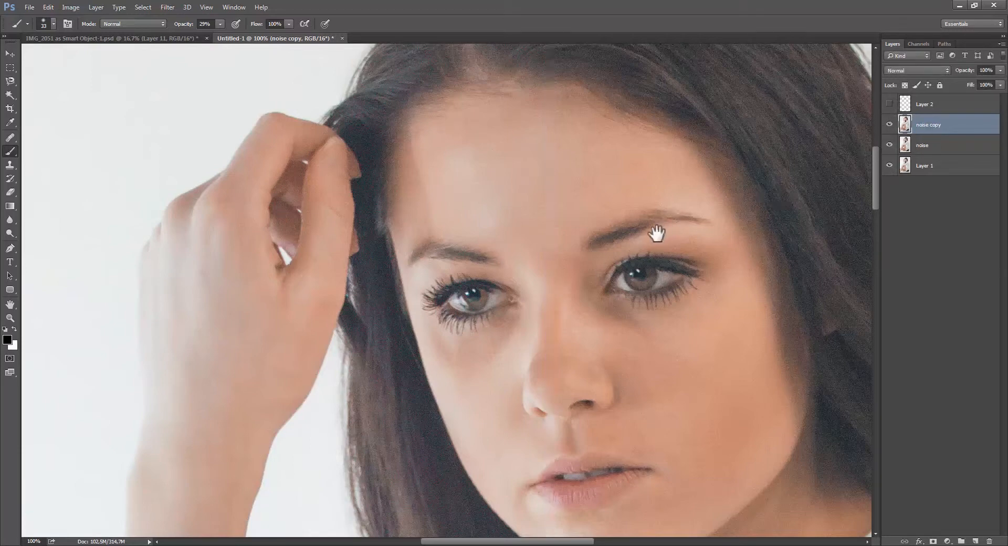
{"action": "left_click_drag", "start_coordinate": [656, 232], "coordinate": [615, 242]}
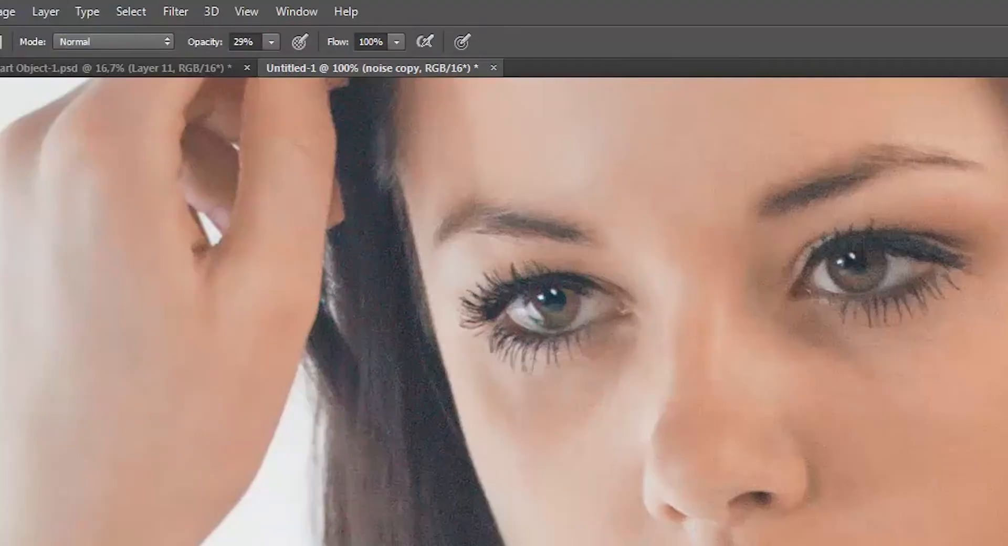
Duplicate the noise copy layer and open Surface Blur on the duplicate, checking the lips and hair in the preview.
{"action": "left_click", "coordinate": [175, 11]}
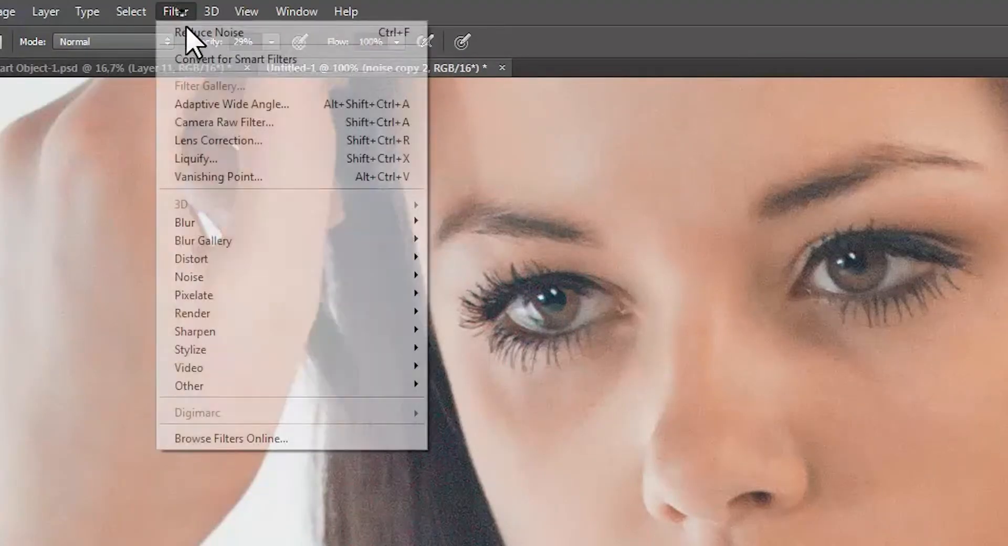
{"action": "mouse_move", "coordinate": [378, 222]}
{"action": "left_click", "coordinate": [512, 402]}
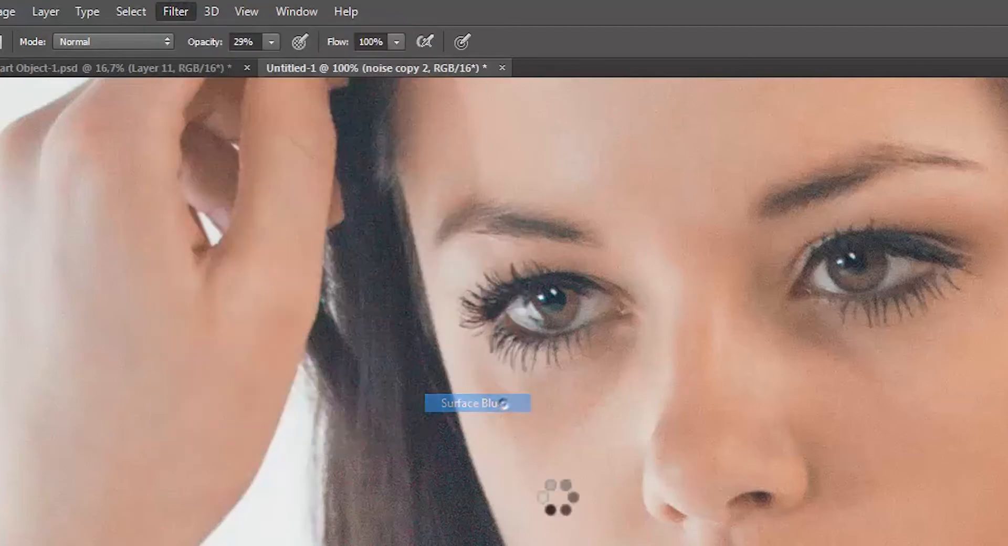
{"action": "left_click_drag", "start_coordinate": [468, 224], "coordinate": [509, 153]}
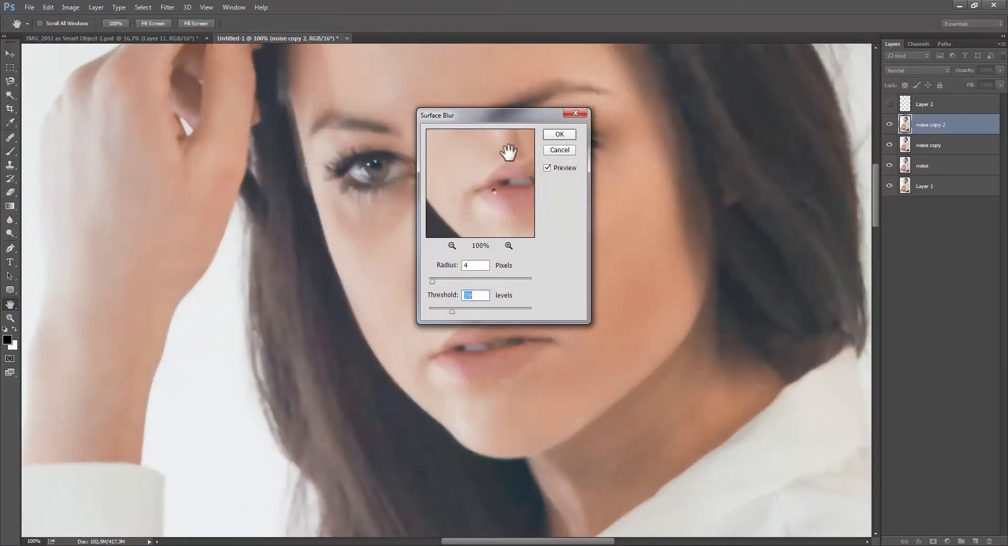
{"action": "left_click_drag", "start_coordinate": [505, 200], "coordinate": [511, 155]}
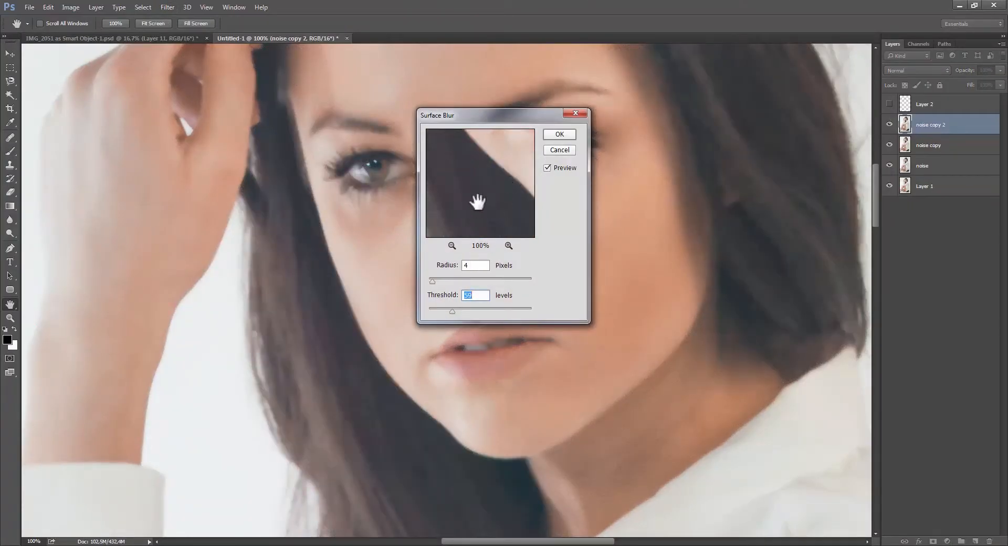
{"action": "left_click_drag", "start_coordinate": [478, 201], "coordinate": [465, 247]}
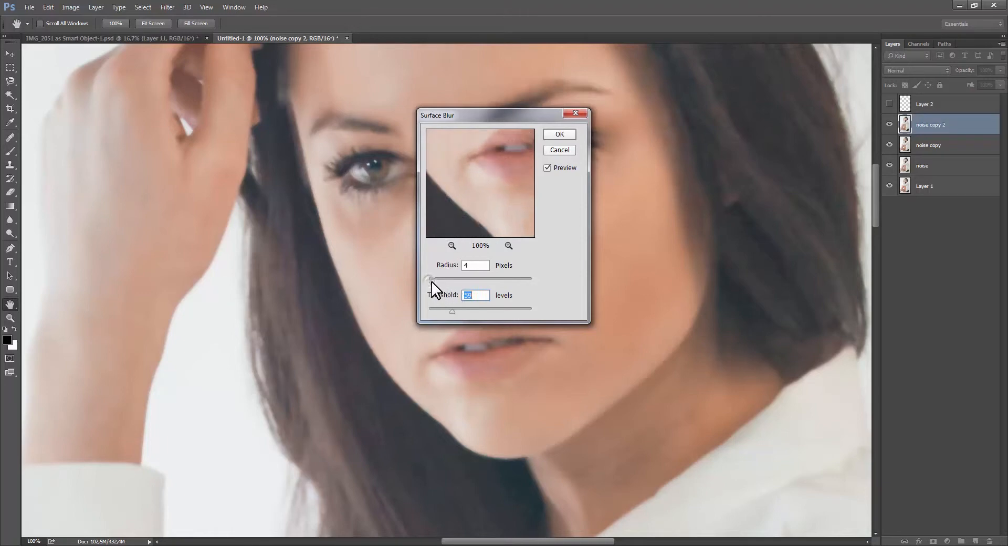
Set the Surface Blur radius to 2 pixels, lower the threshold, and apply the filter.
{"action": "left_click_drag", "start_coordinate": [430, 282], "coordinate": [429, 281]}
{"action": "left_click_drag", "start_coordinate": [488, 209], "coordinate": [520, 178]}
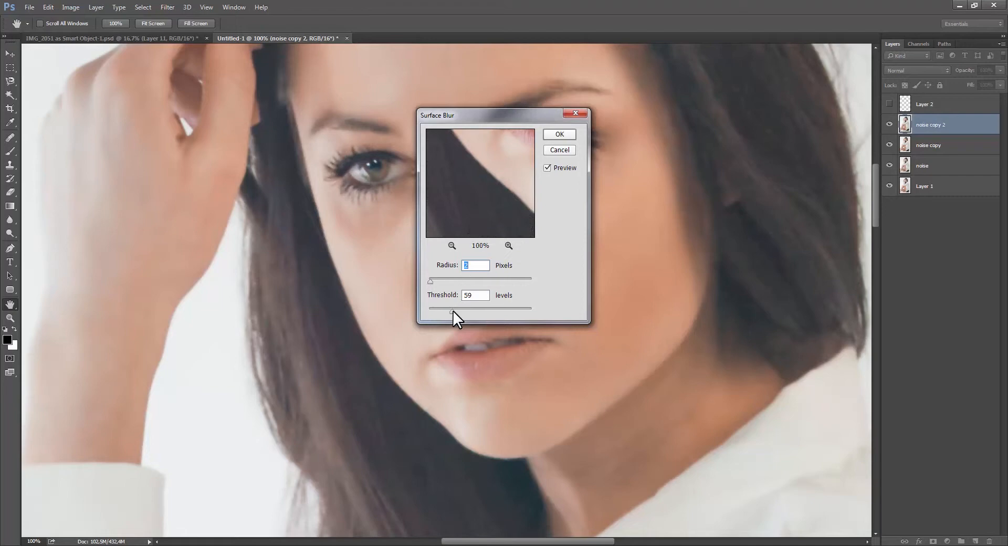
{"action": "left_click_drag", "start_coordinate": [429, 312], "coordinate": [439, 315]}
{"action": "left_click", "coordinate": [559, 134]}
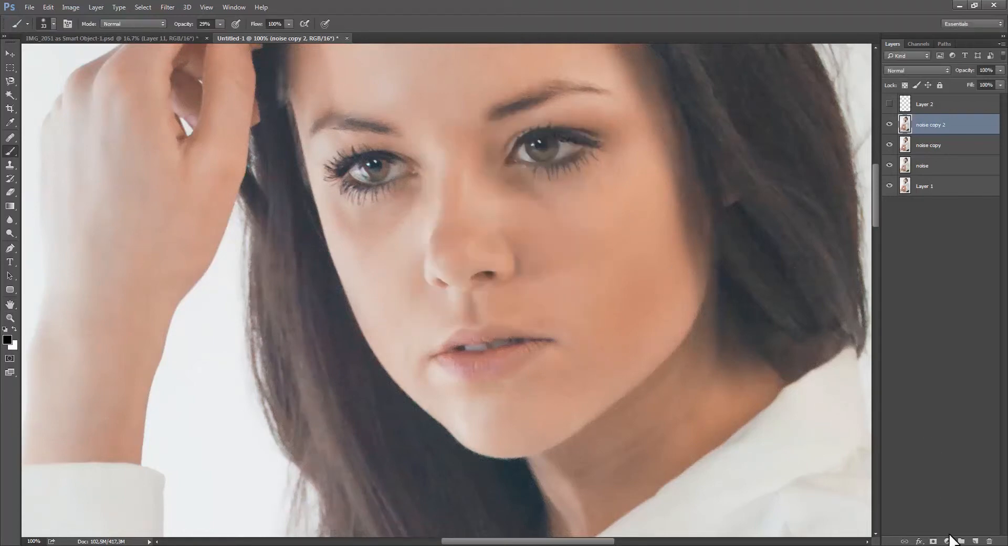
Add a black layer mask to noise copy 2 and paint white at 29% opacity over the dark hair below the chin.
{"action": "left_click", "coordinate": [933, 541], "text": "alt"}
{"action": "scroll", "coordinate": [565, 393], "scroll_direction": "down", "scroll_amount": 3, "text": "alt"}
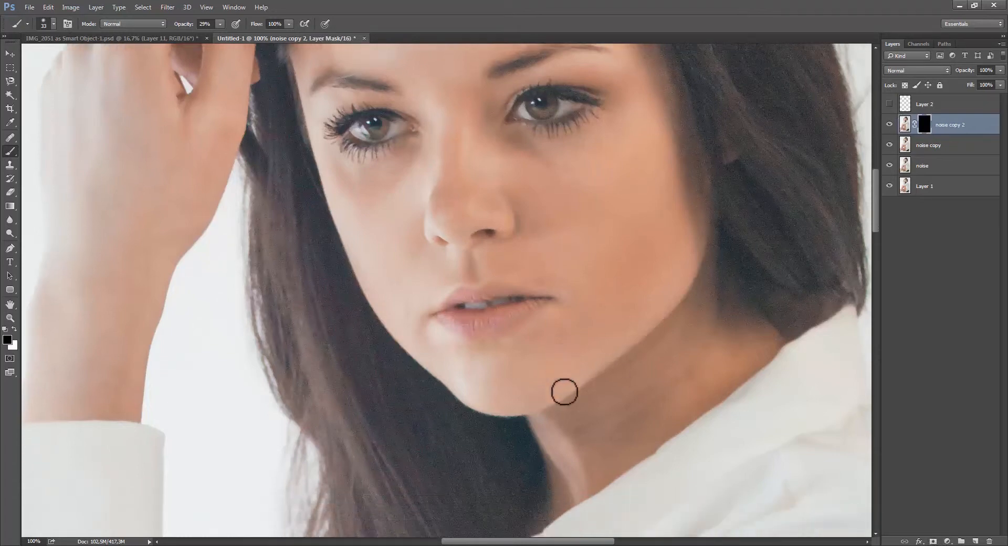
{"action": "key", "text": "x"}
{"action": "left_click_drag", "start_coordinate": [513, 434], "coordinate": [530, 444], "text": "alt"}
{"action": "left_click", "coordinate": [527, 415]}
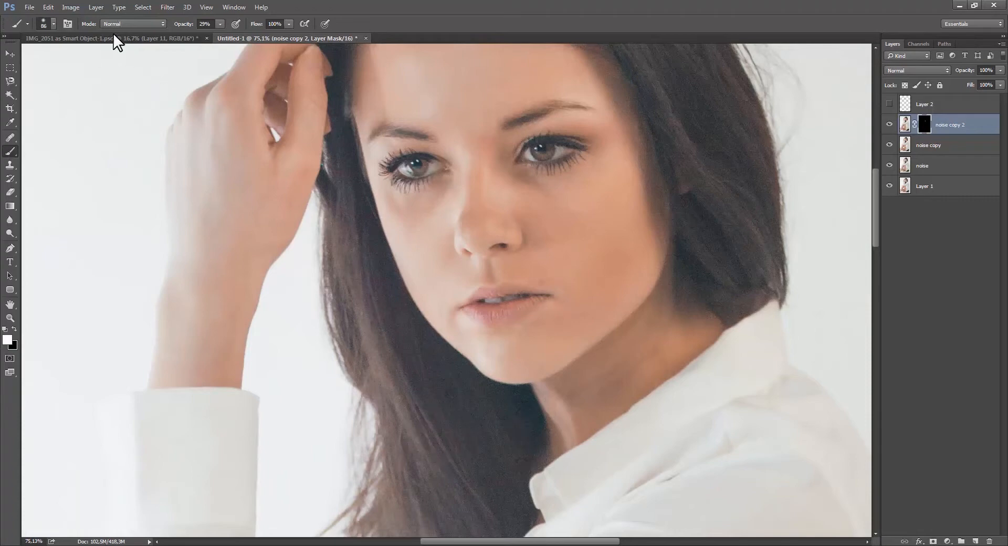
Raise the brush opacity to 100% and paint white on the mask over the long hair beside the face and neck.
{"action": "left_click_drag", "start_coordinate": [220, 24], "coordinate": [259, 34]}
{"action": "left_click_drag", "start_coordinate": [405, 304], "coordinate": [539, 442]}
{"action": "mouse_move", "coordinate": [486, 503]}
{"action": "left_mouse_down"}
{"action": "mouse_move", "coordinate": [501, 311]}
{"action": "mouse_move", "coordinate": [504, 336]}
{"action": "left_mouse_up"}
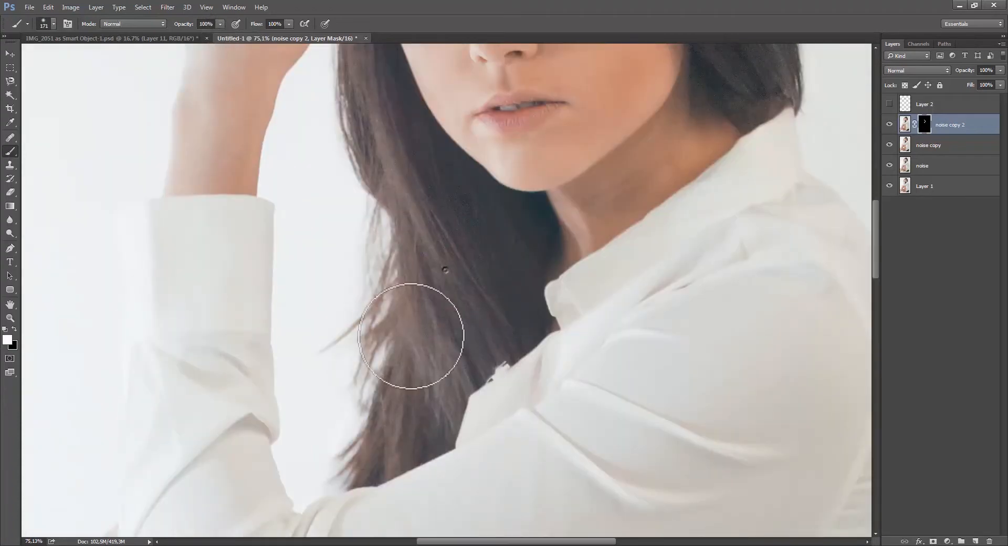
{"action": "mouse_move", "coordinate": [413, 336]}
{"action": "left_mouse_down"}
{"action": "mouse_move", "coordinate": [423, 434]}
{"action": "mouse_move", "coordinate": [412, 258]}
{"action": "mouse_move", "coordinate": [480, 215]}
{"action": "left_mouse_up"}
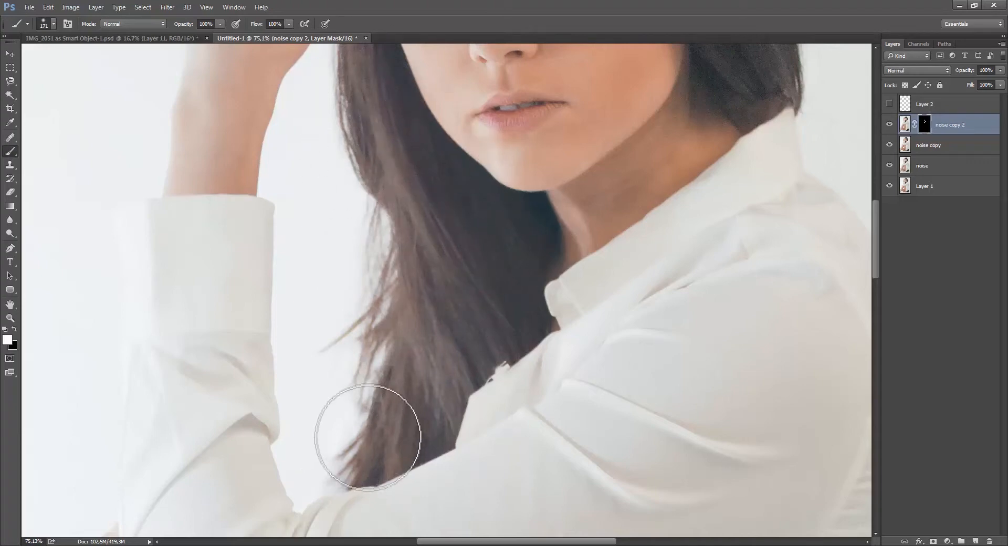
Compare the hair at 100% with the noise copy 2 layer hidden and shown.
{"action": "key", "text": "ctrl+1"}
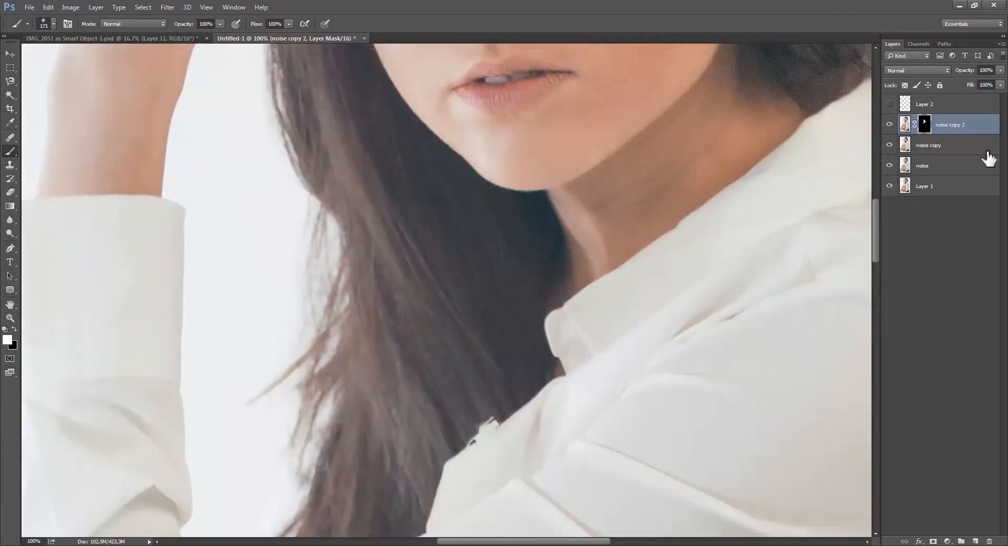
{"action": "left_click", "coordinate": [888, 126]}
{"action": "left_click", "coordinate": [889, 125]}
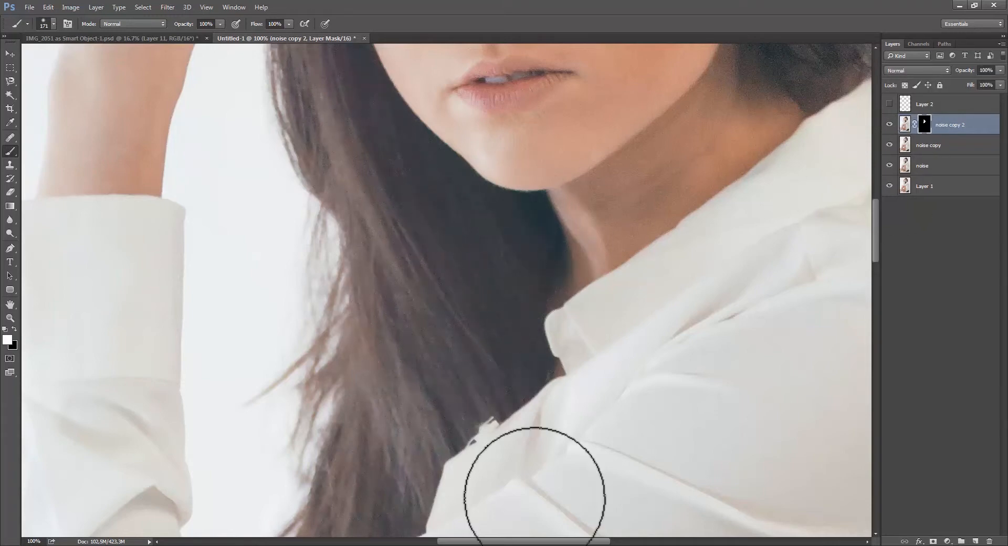
Reduce the brush size to 91 px and paint black on the noise copy 2 mask along the neck beside the hair.
{"action": "left_click_drag", "start_coordinate": [470, 442], "coordinate": [477, 416]}
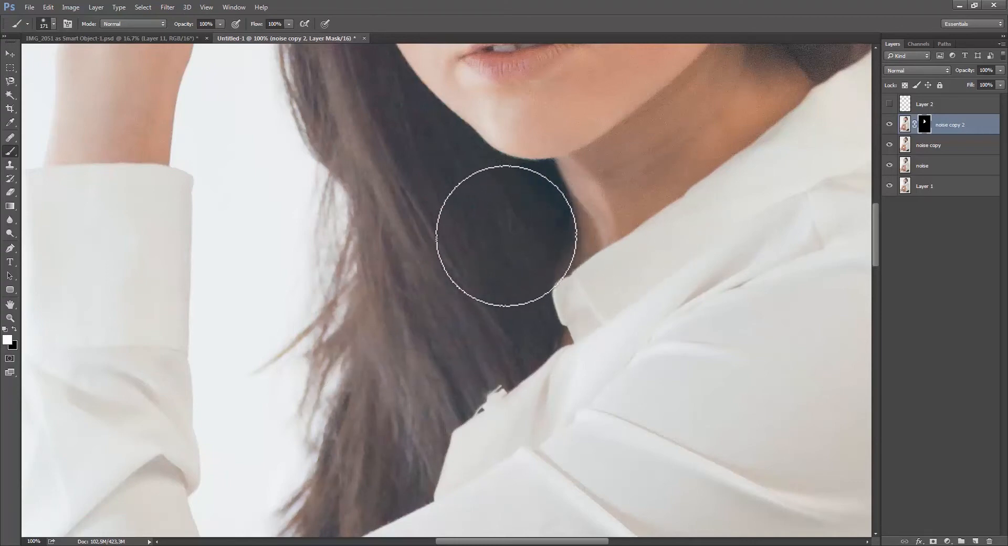
{"action": "scroll", "coordinate": [495, 367], "scroll_direction": "up", "scroll_amount": 10}
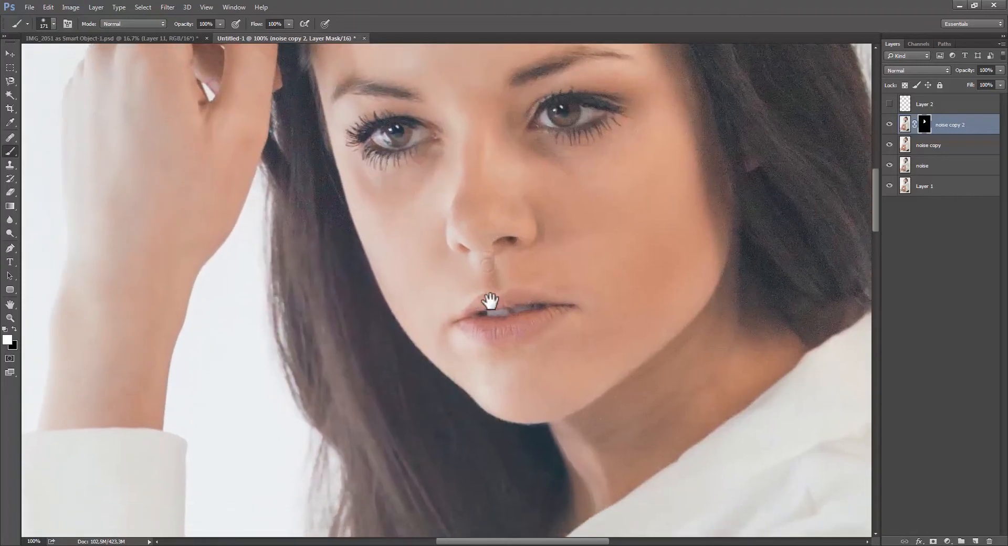
{"action": "left_click_drag", "start_coordinate": [490, 301], "coordinate": [493, 200]}
{"action": "left_click_drag", "start_coordinate": [373, 287], "coordinate": [378, 387]}
{"action": "mouse_move", "coordinate": [334, 231]}
{"action": "left_mouse_down"}
{"action": "mouse_move", "coordinate": [306, 236]}
{"action": "mouse_move", "coordinate": [331, 239]}
{"action": "left_mouse_up"}
{"action": "left_click_drag", "start_coordinate": [427, 391], "coordinate": [421, 312]}
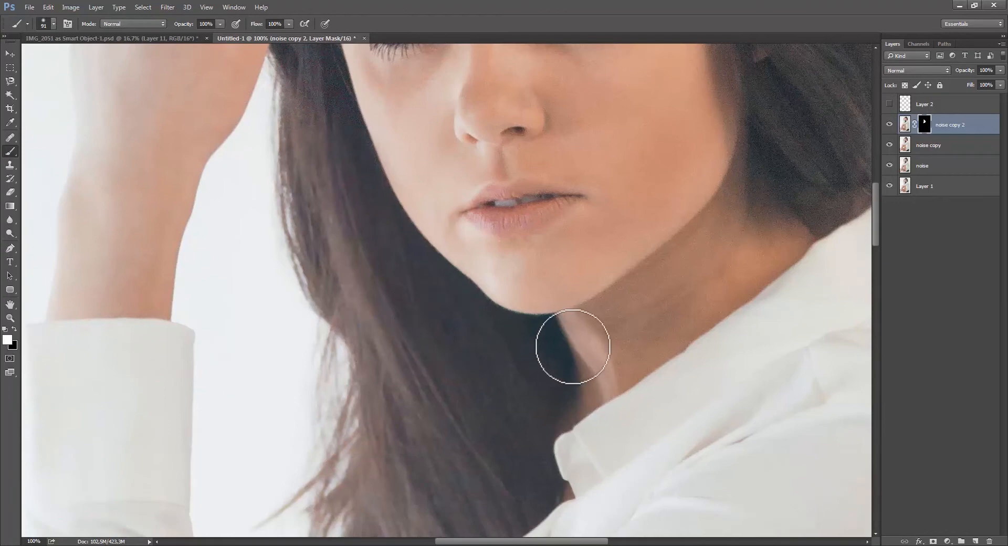
{"action": "key", "text": "x"}
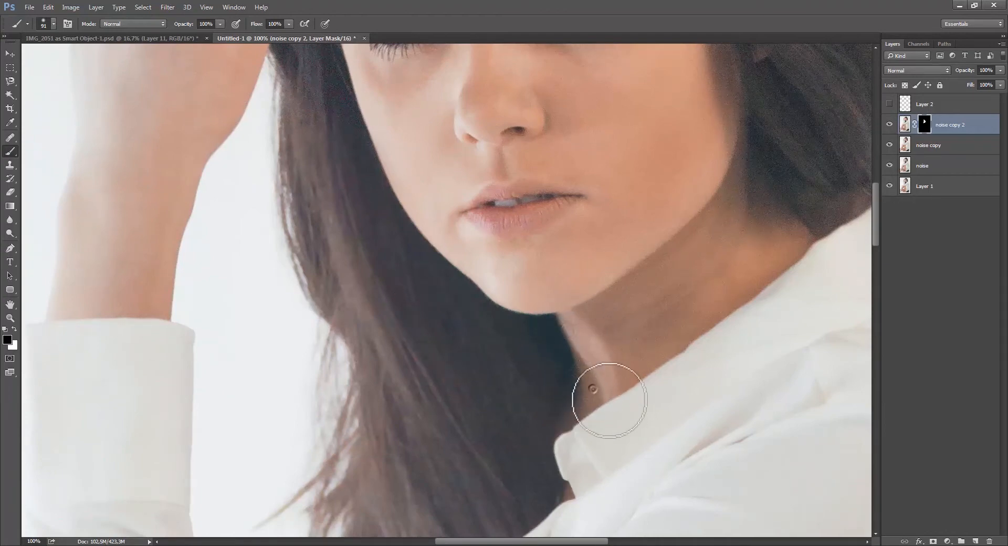
{"action": "mouse_move", "coordinate": [329, 243]}
{"action": "left_mouse_down"}
{"action": "mouse_move", "coordinate": [330, 470]}
{"action": "mouse_move", "coordinate": [292, 300]}
{"action": "left_mouse_up"}
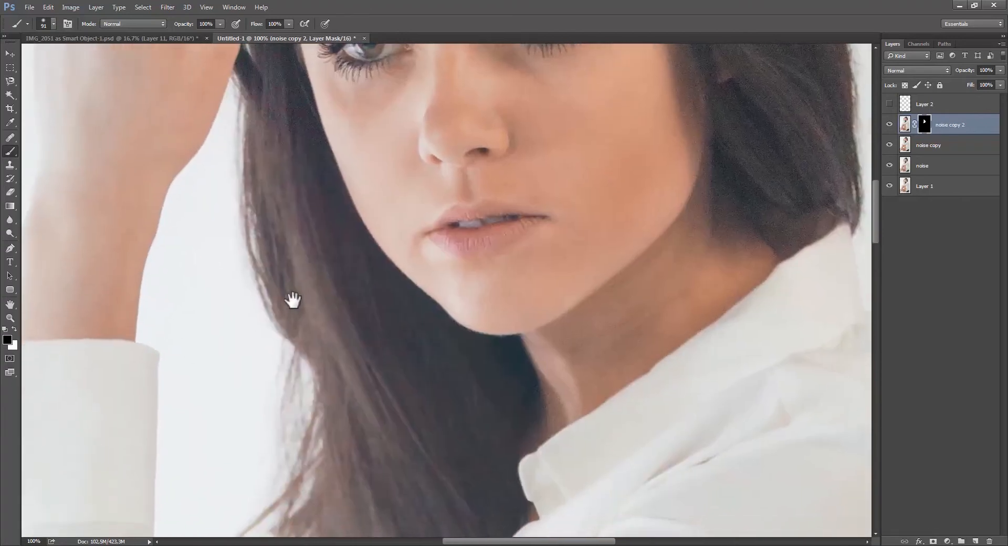
Enlarge the brush to 221 px and paint white on the noise copy 2 mask over the hair around the forehead.
{"action": "key", "text": "x"}
{"action": "left_click_drag", "start_coordinate": [292, 216], "coordinate": [272, 374]}
{"action": "mouse_move", "coordinate": [536, 149]}
{"action": "left_mouse_down"}
{"action": "mouse_move", "coordinate": [528, 127]}
{"action": "mouse_move", "coordinate": [572, 148]}
{"action": "left_mouse_up"}
{"action": "right_click", "coordinate": [488, 205], "text": "alt"}
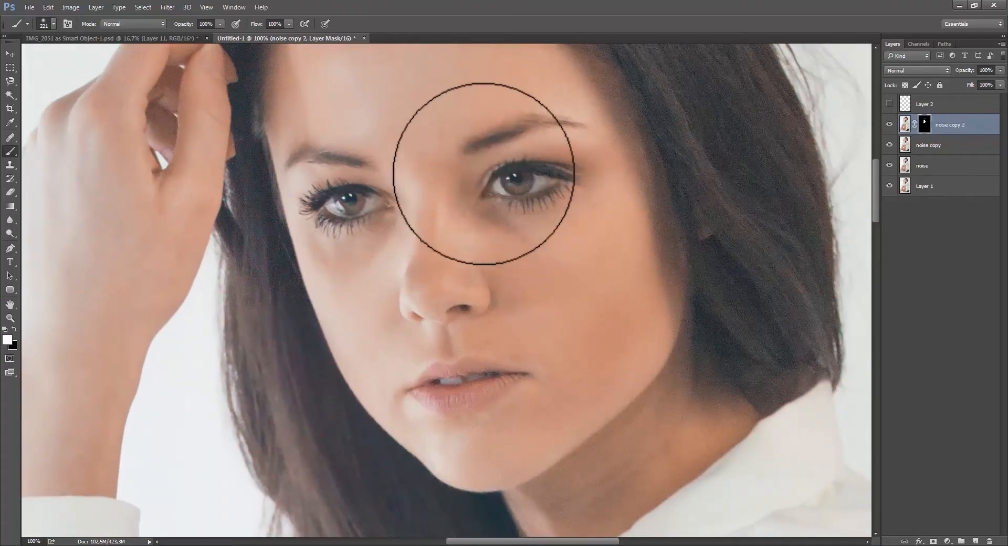
{"action": "mouse_move", "coordinate": [383, 270]}
{"action": "left_mouse_down"}
{"action": "mouse_move", "coordinate": [372, 368]}
{"action": "mouse_move", "coordinate": [380, 407]}
{"action": "left_mouse_up"}
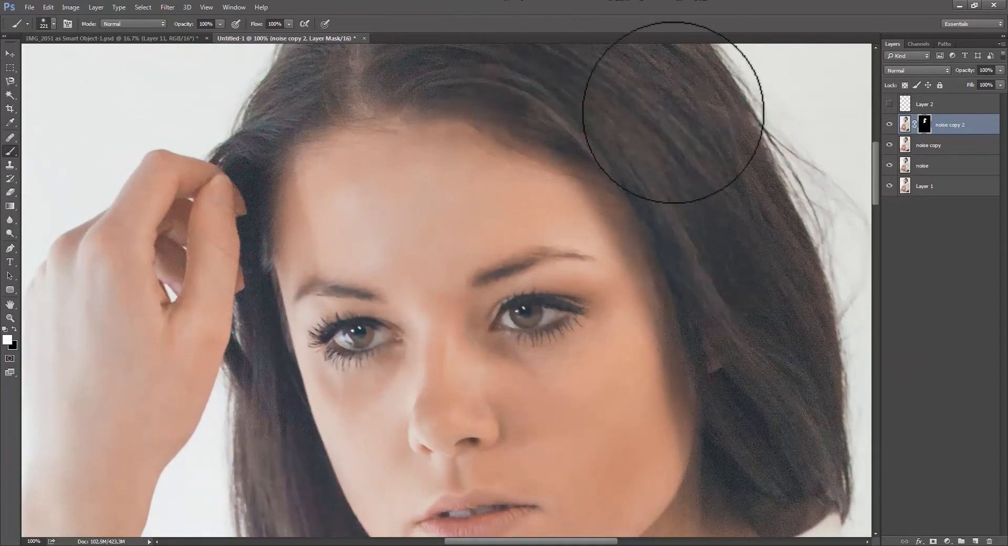
{"action": "left_click_drag", "start_coordinate": [601, 167], "coordinate": [622, 29]}
Remove the layer mask from noise copy 2 so the Surface Blur covers the whole image.
{"action": "key", "text": "x"}
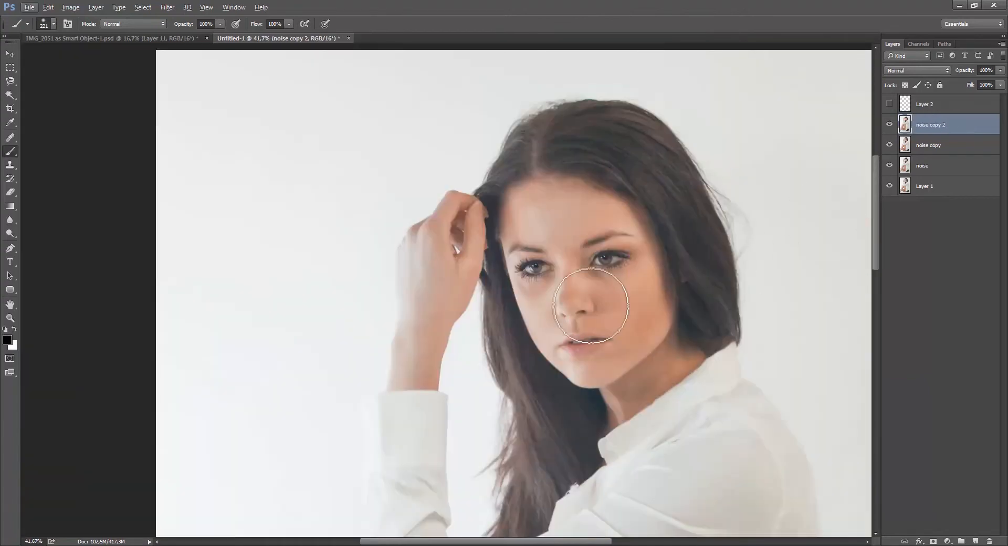
{"action": "left_click_drag", "start_coordinate": [341, 284], "coordinate": [360, 271]}
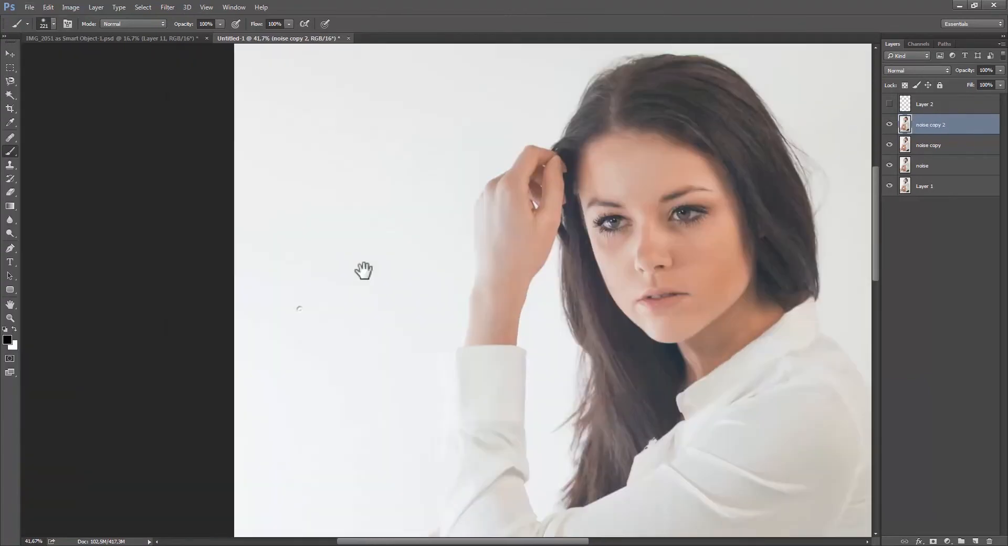
{"action": "left_click_drag", "start_coordinate": [293, 275], "coordinate": [115, 285]}
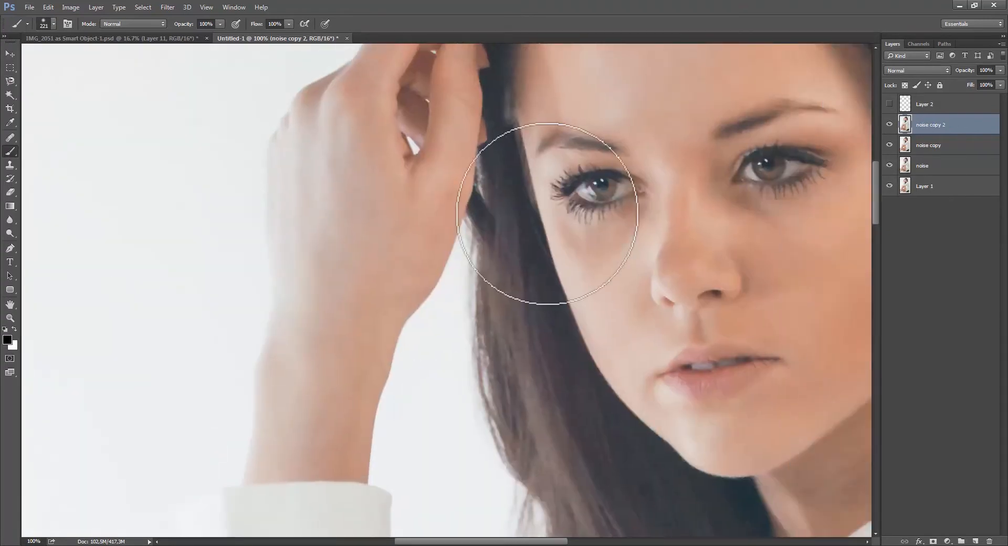
{"action": "left_click_drag", "start_coordinate": [417, 329], "coordinate": [420, 353]}
Hide the noise copy 2, noise copy and noise layers and examine the hair on the original Layer 1.
{"action": "left_click", "coordinate": [888, 145]}
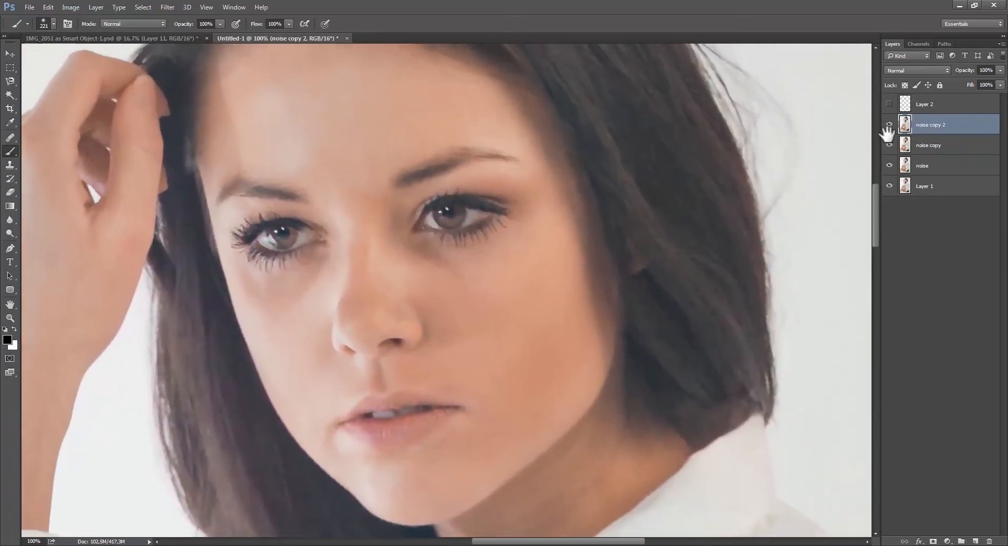
{"action": "left_click", "coordinate": [888, 165]}
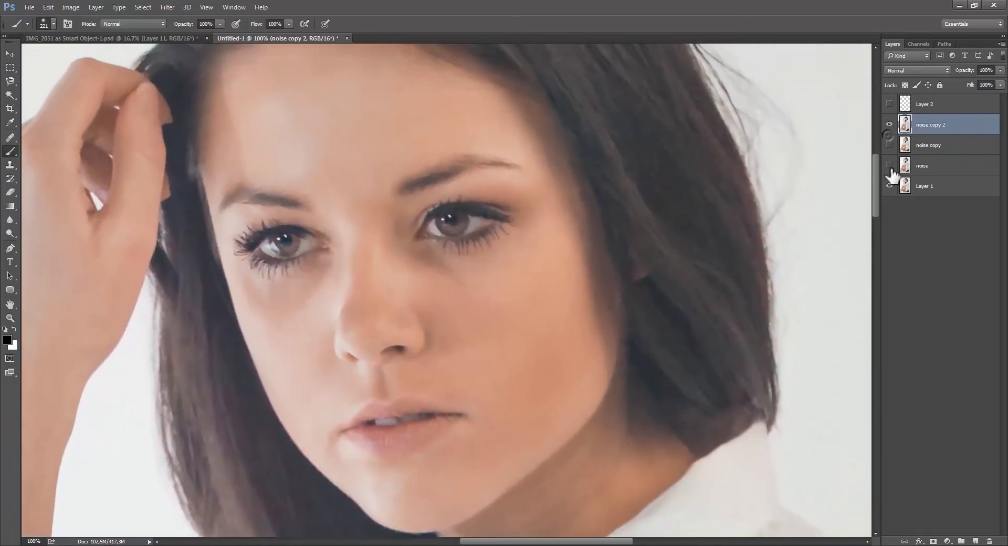
{"action": "left_click", "coordinate": [889, 124]}
{"action": "key", "text": "v"}
{"action": "left_click_drag", "start_coordinate": [632, 225], "coordinate": [612, 443]}
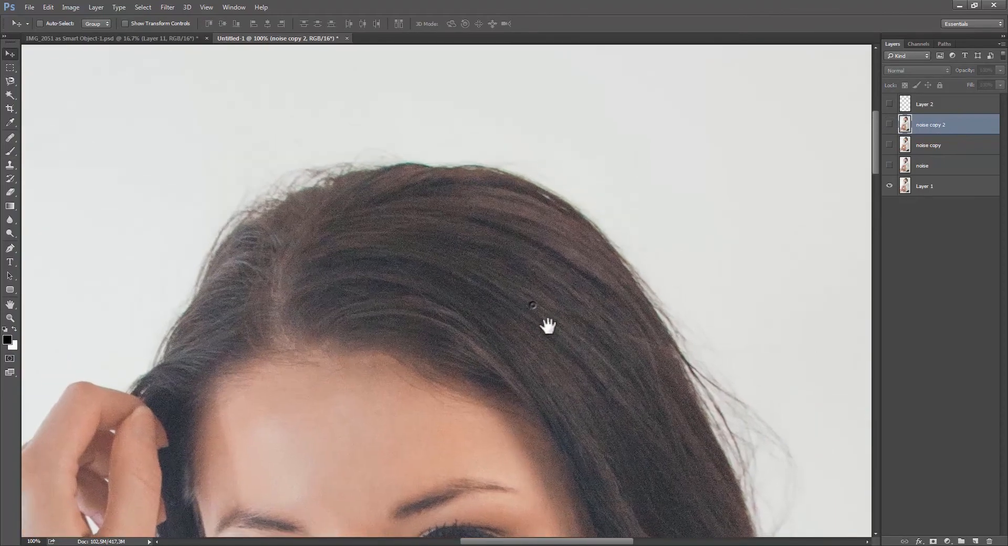